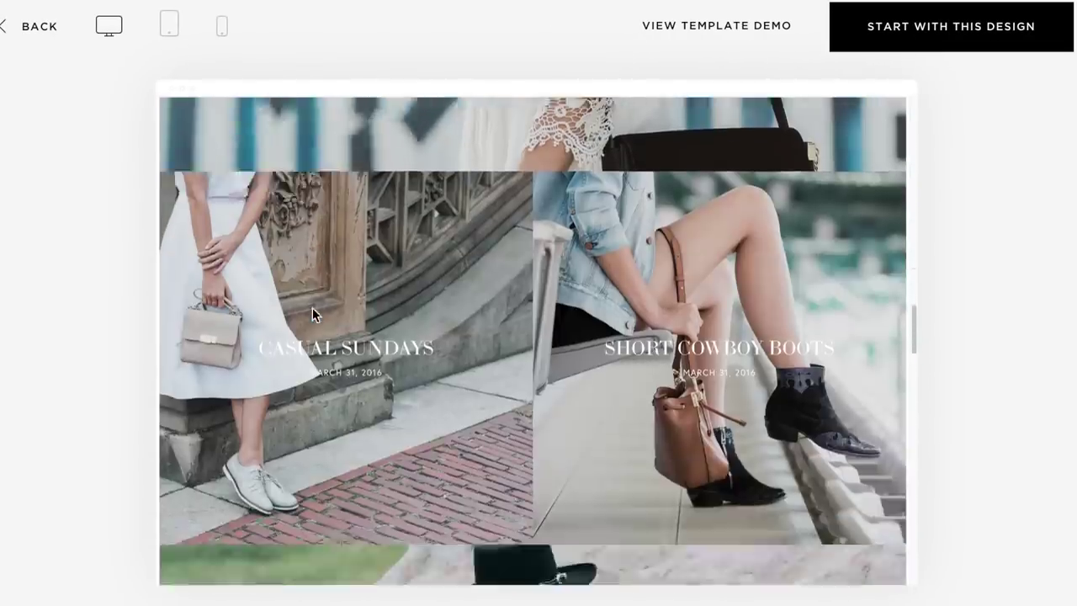
- Scroll the right-hand panels up to the Basic panel's white balance controls
{"action": "scroll", "coordinate": [313, 307], "scroll_direction": "up", "scroll_amount": 15}
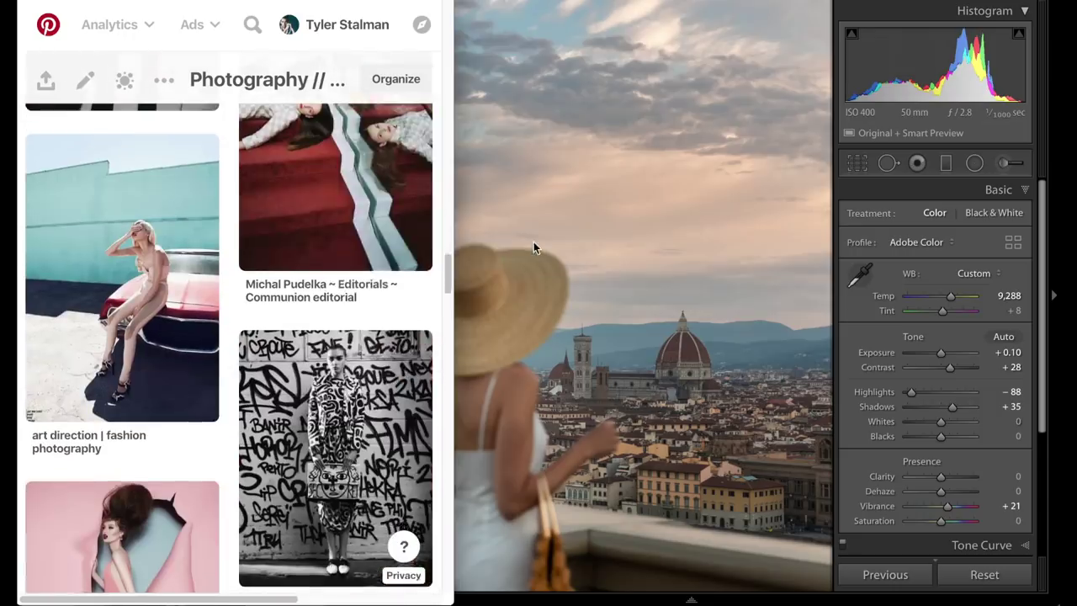
- Compare the Florence photo with the Pinterest mood board and cool its white balance slightly
{"action": "left_click", "coordinate": [914, 339]}
{"action": "left_click_drag", "start_coordinate": [910, 392], "coordinate": [932, 398]}
{"action": "left_click_drag", "start_coordinate": [951, 295], "coordinate": [953, 298]}
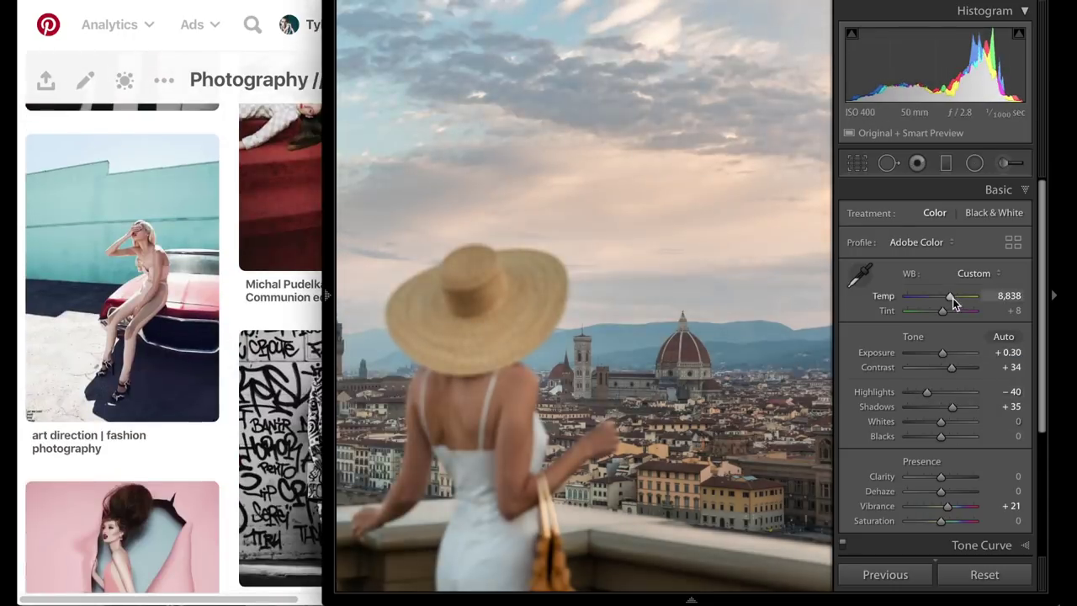
{"action": "scroll", "coordinate": [226, 339], "scroll_direction": "down", "scroll_amount": 5}
{"action": "left_click", "coordinate": [227, 339]}
{"action": "scroll", "coordinate": [227, 338], "scroll_direction": "down", "scroll_amount": 10}
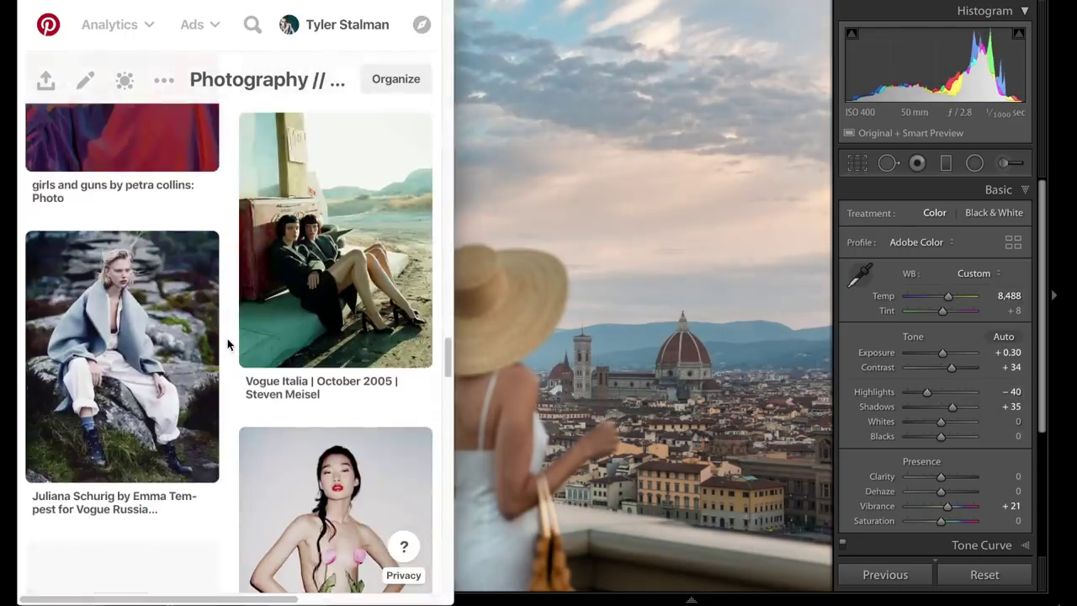
- Raise Contrast, lift Shadows, cool Temp a bit more, and compare Before/After
{"action": "left_click_drag", "start_coordinate": [952, 367], "coordinate": [954, 367]}
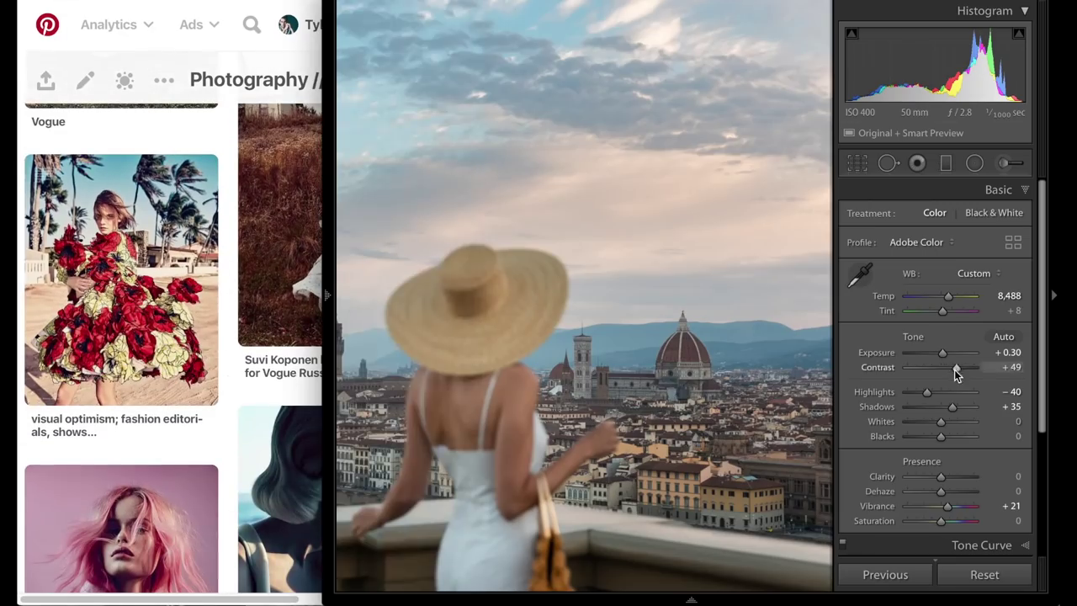
{"action": "left_click_drag", "start_coordinate": [953, 406], "coordinate": [955, 407]}
{"action": "left_click_drag", "start_coordinate": [943, 352], "coordinate": [945, 353]}
{"action": "key", "text": "backslash"}
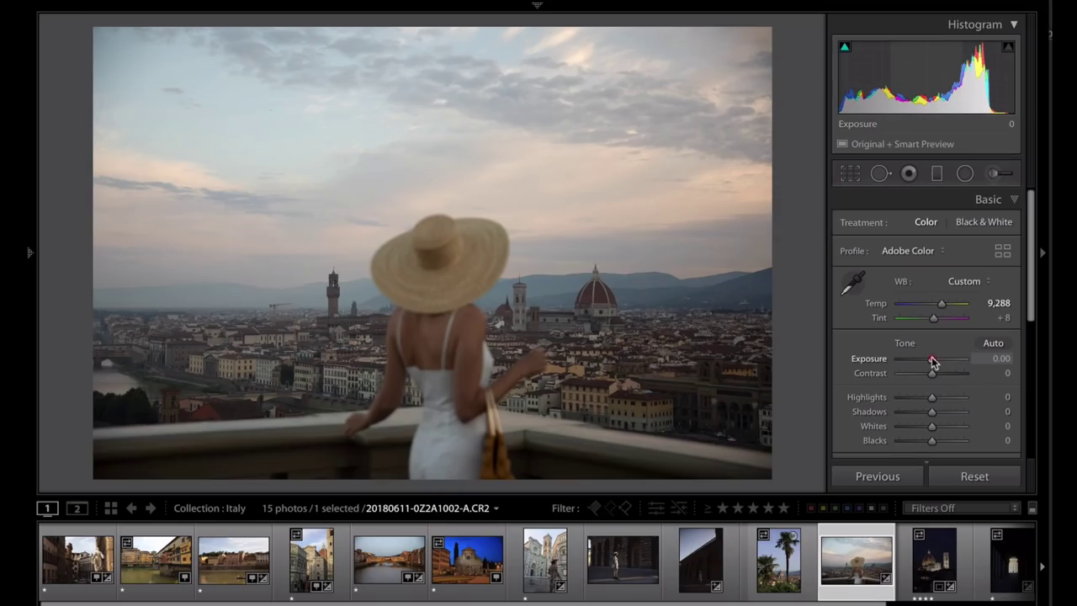
- Brighten Exposure and pull Highlights down to −88 to recover the sky
{"action": "left_click_drag", "start_coordinate": [933, 360], "coordinate": [936, 362]}
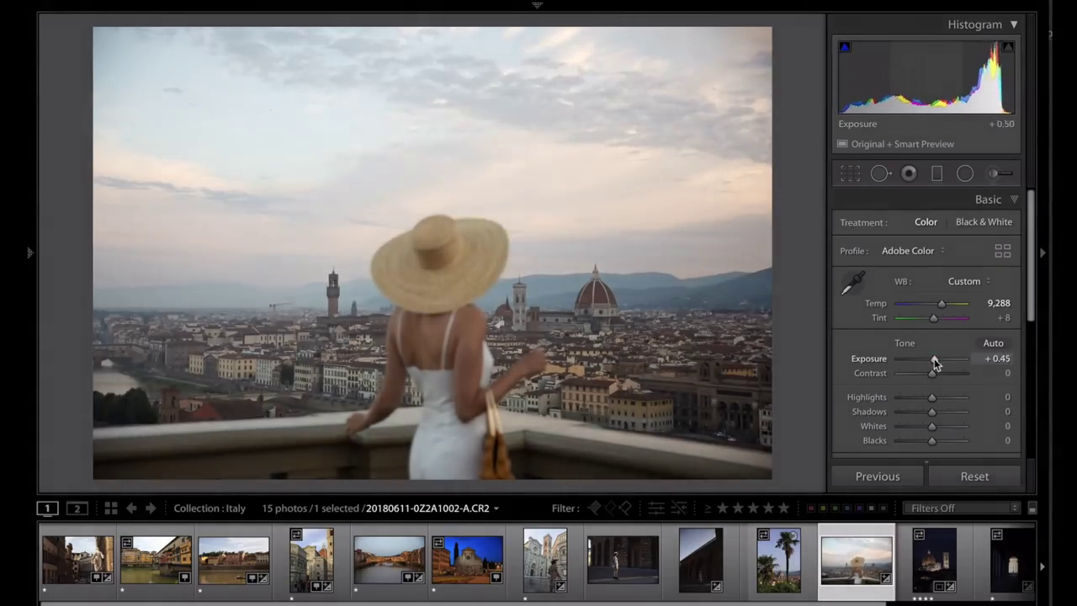
{"action": "left_click_drag", "start_coordinate": [934, 362], "coordinate": [935, 361]}
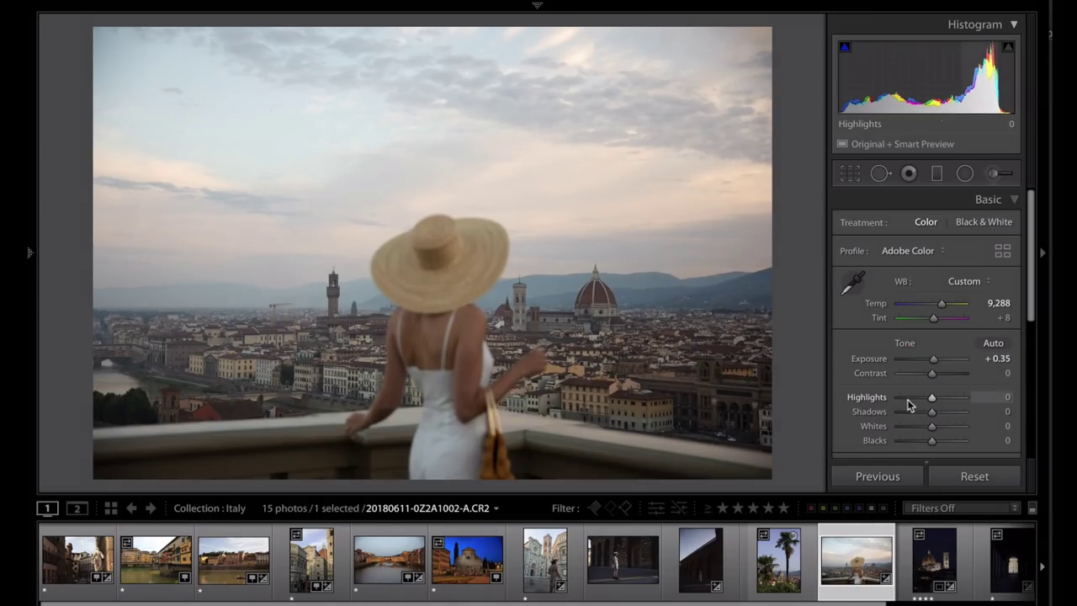
{"action": "left_click_drag", "start_coordinate": [932, 398], "coordinate": [888, 407]}
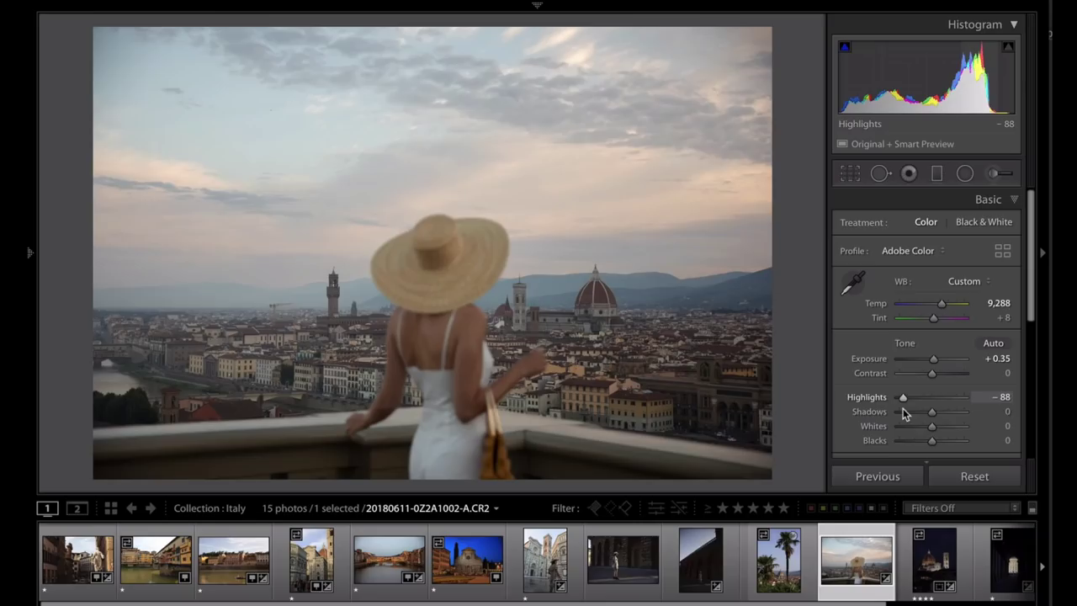
- Lift Shadows to +35, raise Contrast to +28, and settle Exposure at +0.50
{"action": "left_click", "coordinate": [903, 408]}
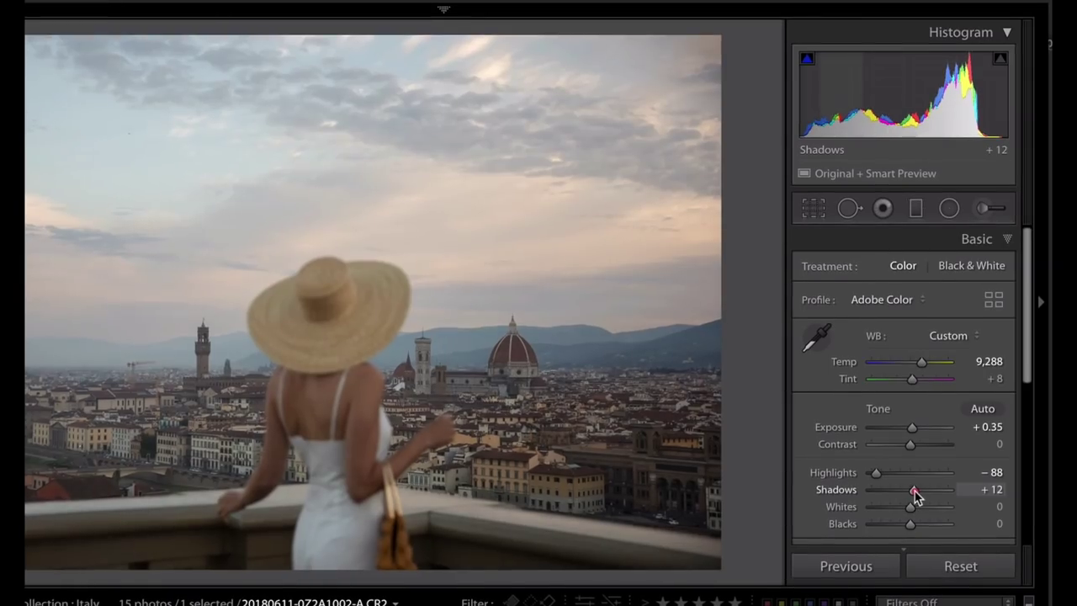
{"action": "left_click_drag", "start_coordinate": [916, 496], "coordinate": [924, 495]}
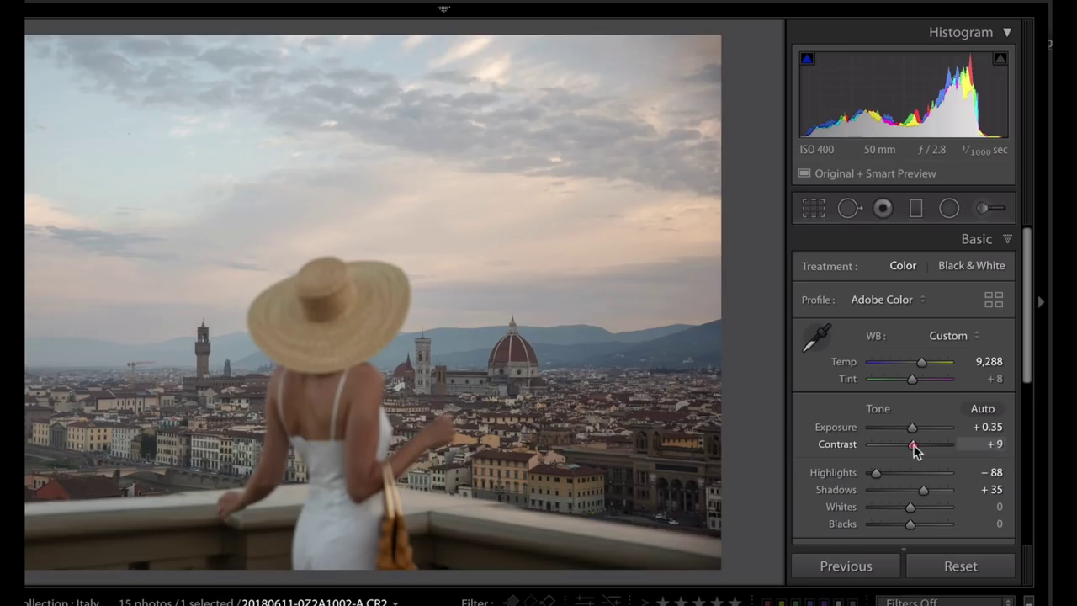
{"action": "left_click_drag", "start_coordinate": [916, 452], "coordinate": [924, 451]}
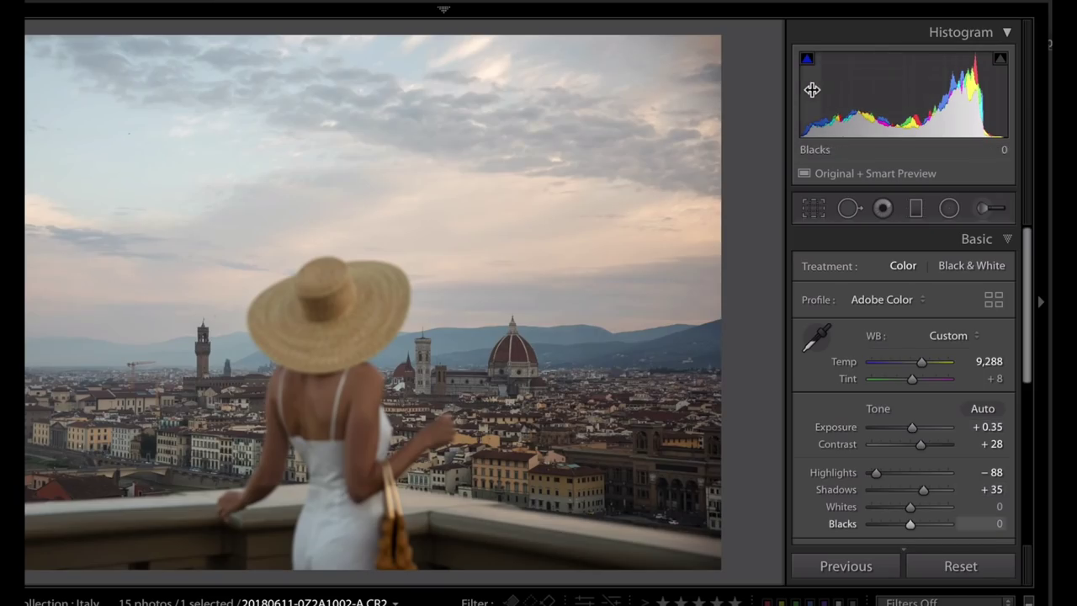
{"action": "left_click_drag", "start_coordinate": [841, 110], "coordinate": [879, 110]}
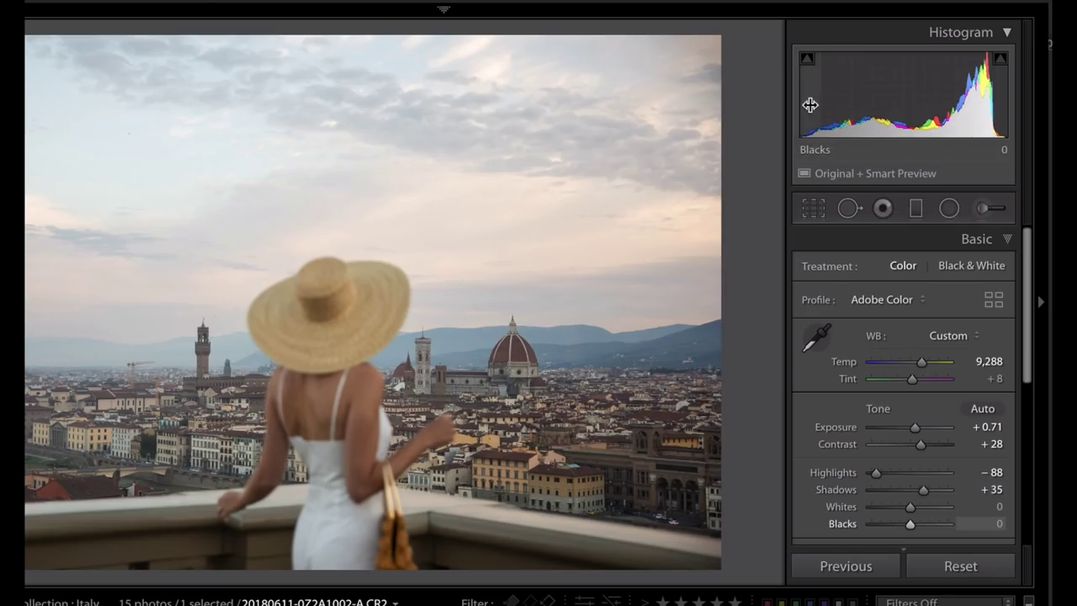
{"action": "left_click_drag", "start_coordinate": [915, 431], "coordinate": [916, 431]}
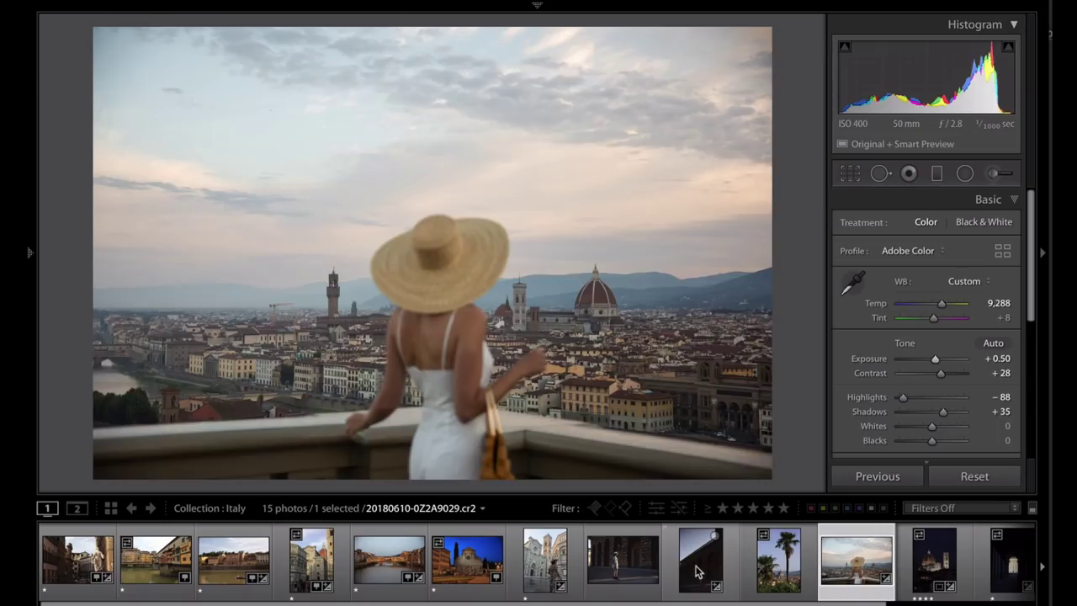
- Switch to the dark arches photo, brighten it, and zoom in to inspect the walking woman
{"action": "left_click", "coordinate": [697, 572]}
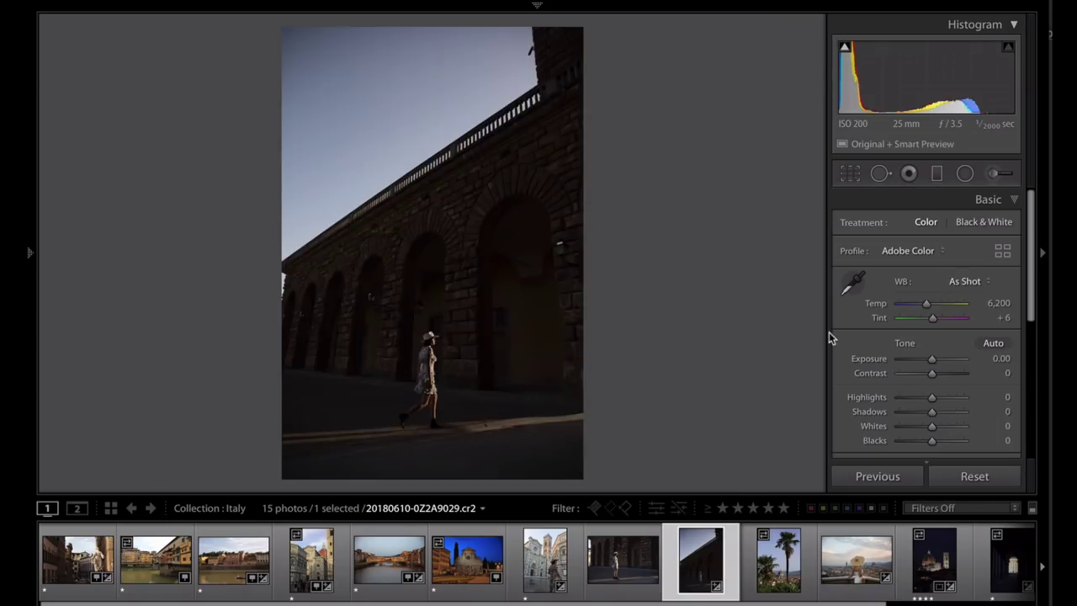
{"action": "left_click", "coordinate": [429, 350]}
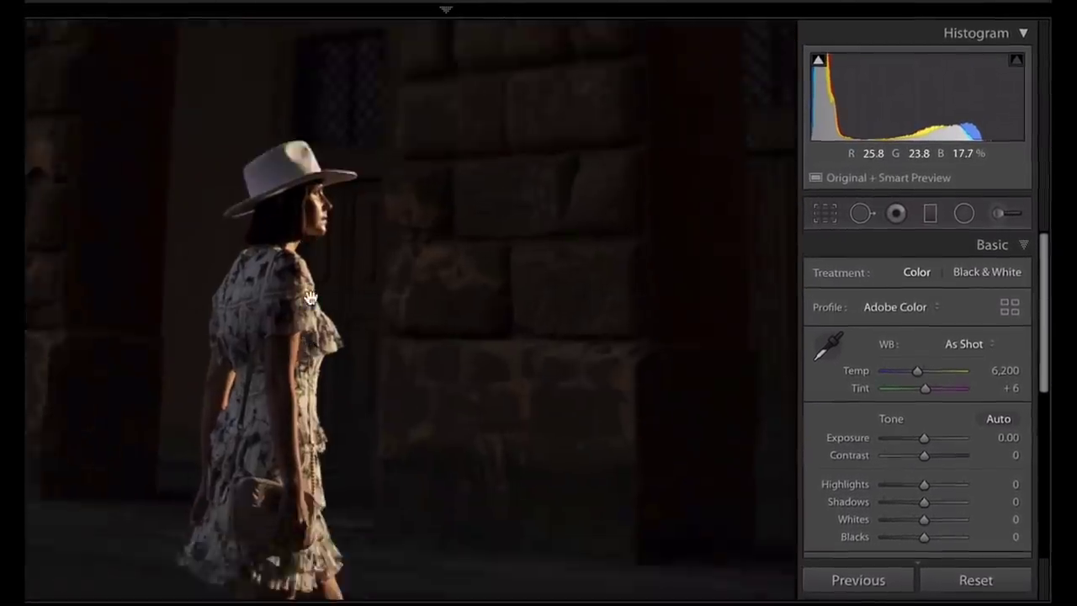
{"action": "left_click", "coordinate": [310, 298]}
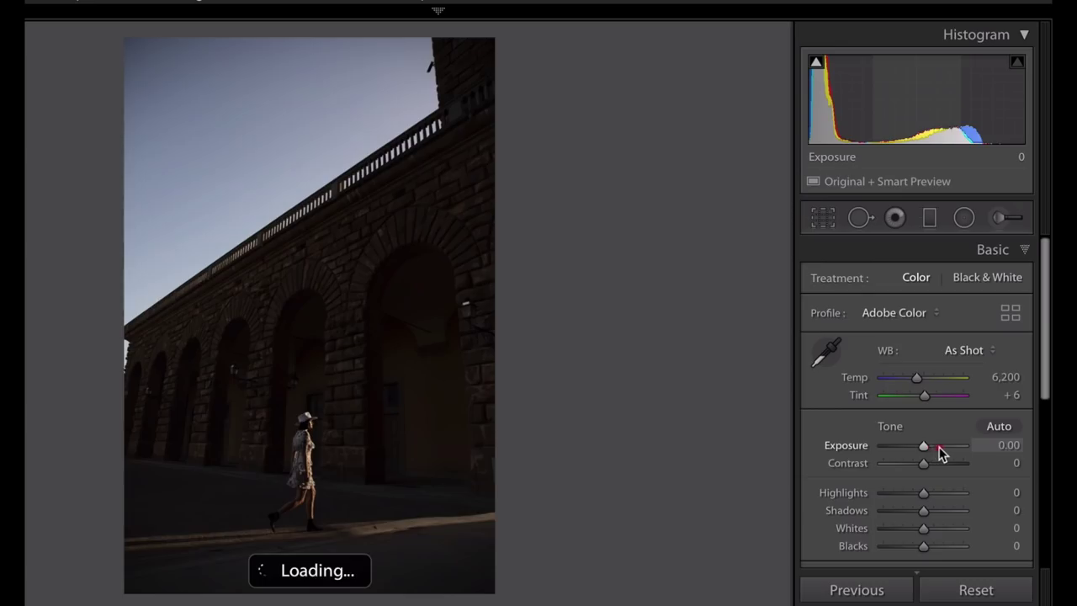
{"action": "left_click_drag", "start_coordinate": [925, 449], "coordinate": [937, 445]}
{"action": "left_click", "coordinate": [300, 437]}
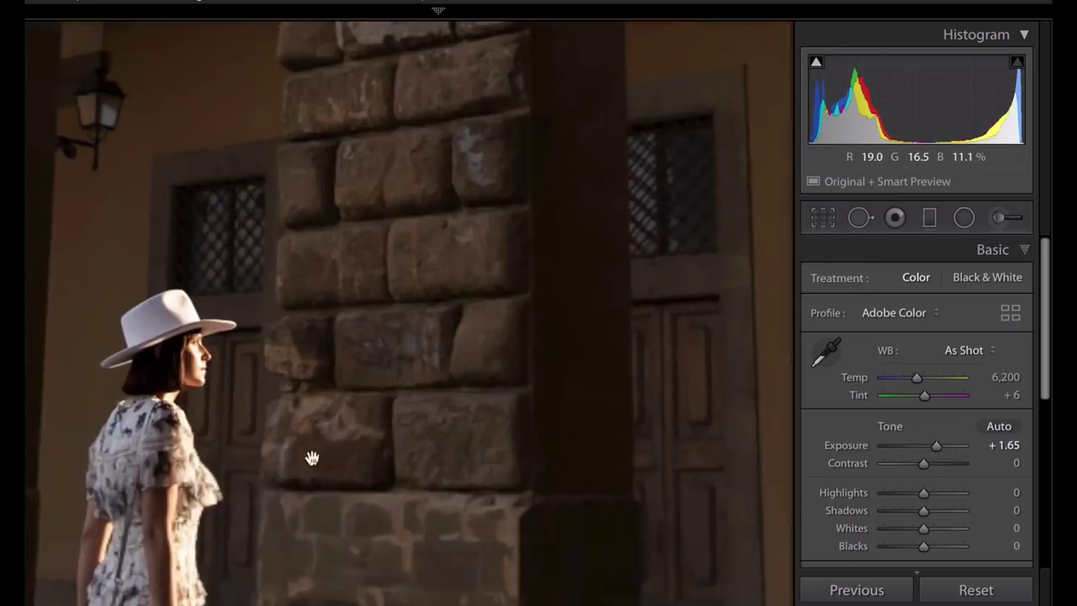
{"action": "left_click_drag", "start_coordinate": [313, 457], "coordinate": [227, 188]}
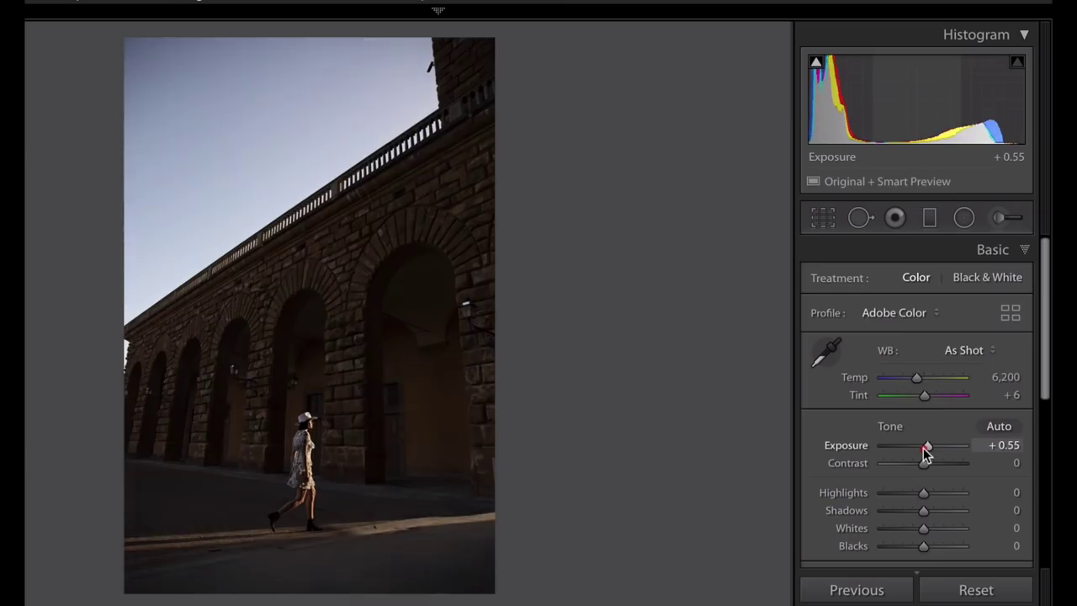
- Set Exposure to +0.50, Highlights to −56 and Shadows to +39
{"action": "left_click_drag", "start_coordinate": [923, 449], "coordinate": [924, 450]}
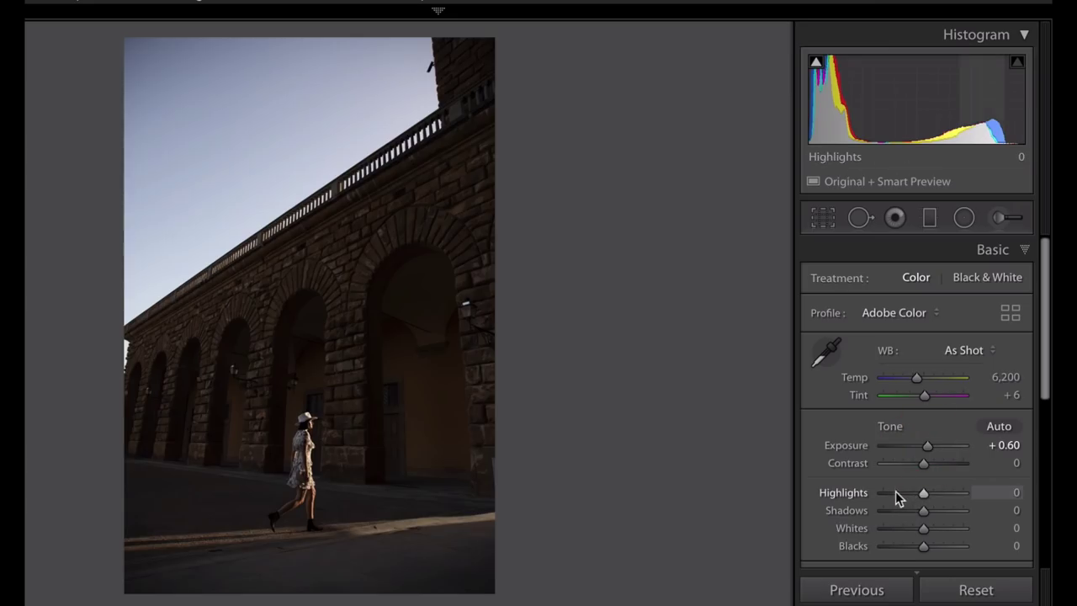
{"action": "left_click", "coordinate": [903, 494]}
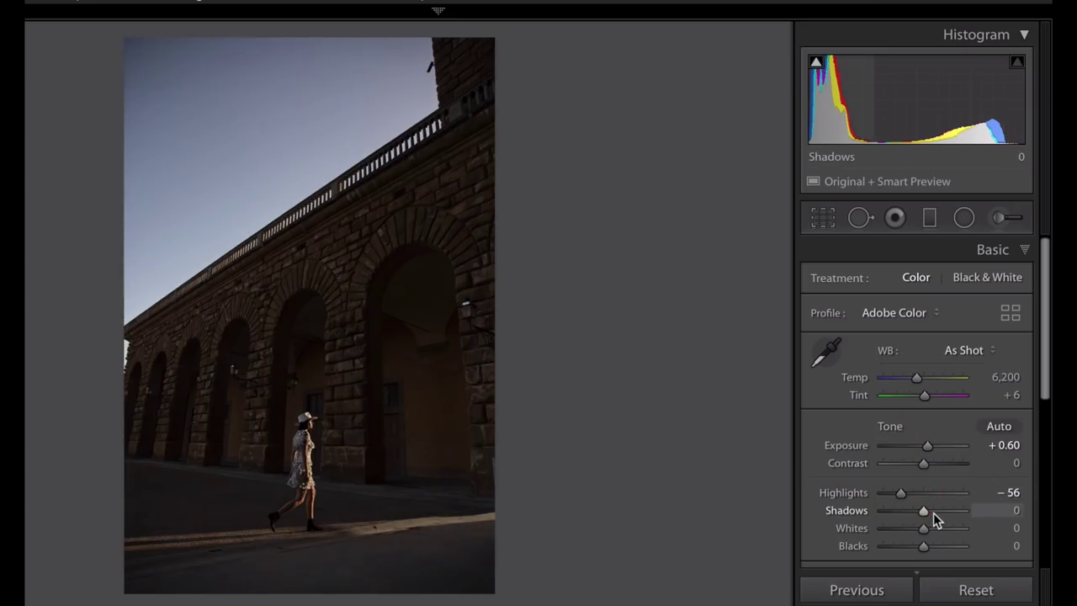
{"action": "left_click_drag", "start_coordinate": [933, 515], "coordinate": [939, 513]}
{"action": "key", "text": "Down"}
{"action": "key", "text": "Down"}
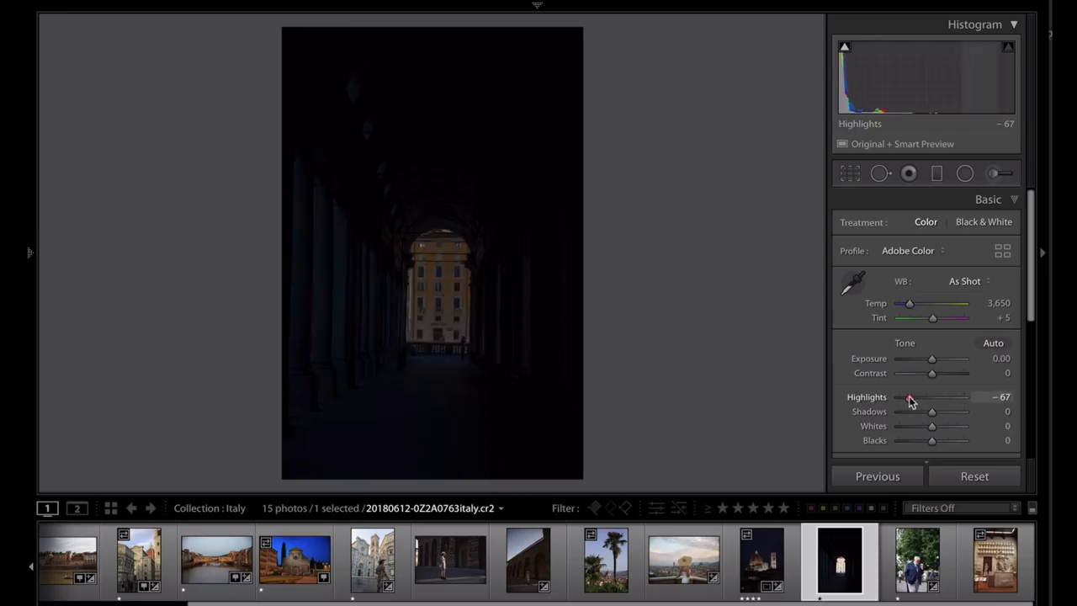
- Raise the colonnade photo's Exposure to +1.85 and Shadows to +100
{"action": "left_click_drag", "start_coordinate": [932, 359], "coordinate": [942, 370]}
{"action": "left_click_drag", "start_coordinate": [933, 412], "coordinate": [967, 417]}
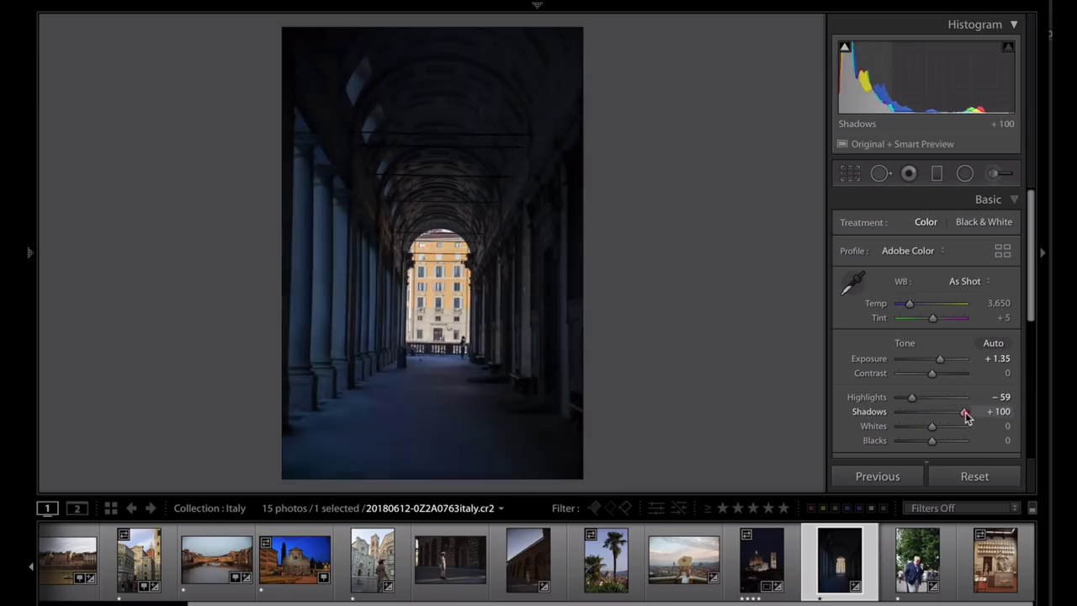
{"action": "left_click_drag", "start_coordinate": [941, 359], "coordinate": [944, 364]}
- Reset the photo, compare reset and edited versions, then undo to restore the edits
{"action": "left_click", "coordinate": [961, 474]}
{"action": "key", "text": "super+z"}
{"action": "key", "text": "super+shift+z"}
{"action": "key", "text": "super+z"}
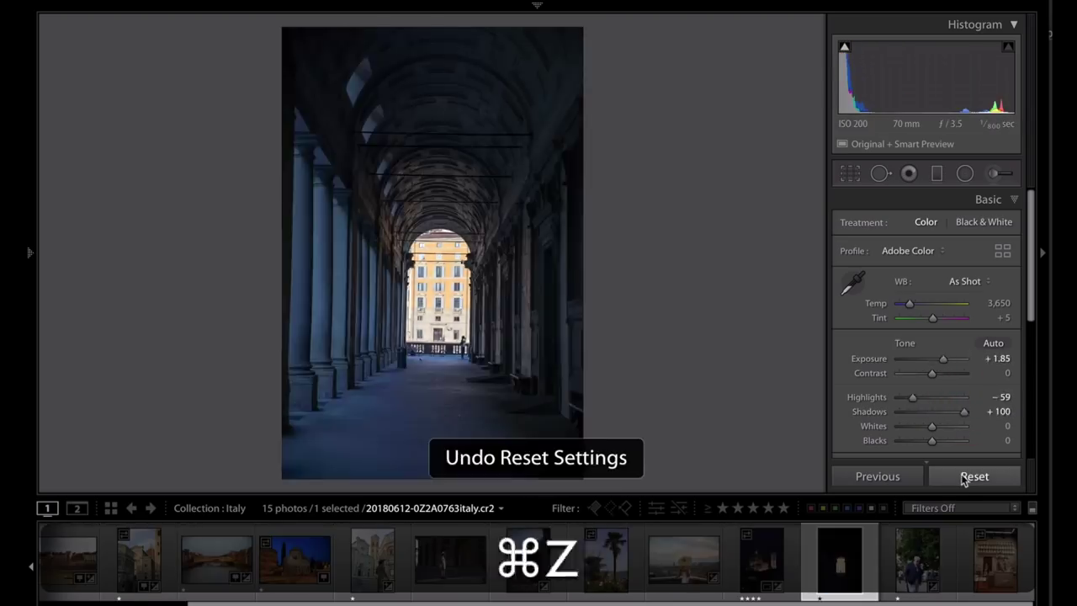
{"action": "key", "text": "super+shift+z"}
{"action": "key", "text": "super+z"}
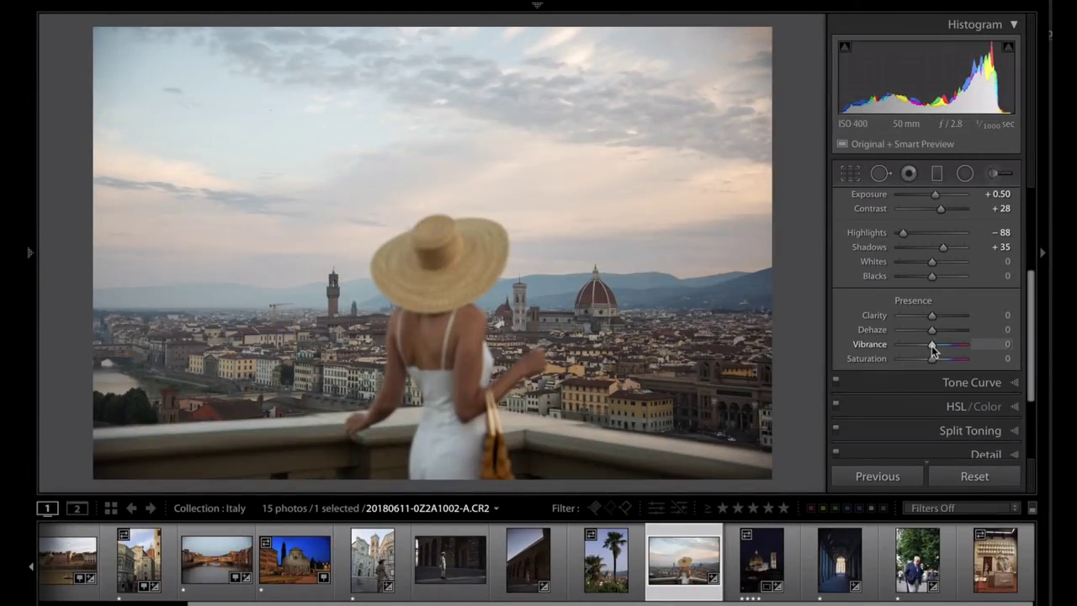
- Boost Vibrance to +21 and expand the HSL/Color adjustments
{"action": "left_click_drag", "start_coordinate": [932, 347], "coordinate": [937, 347]}
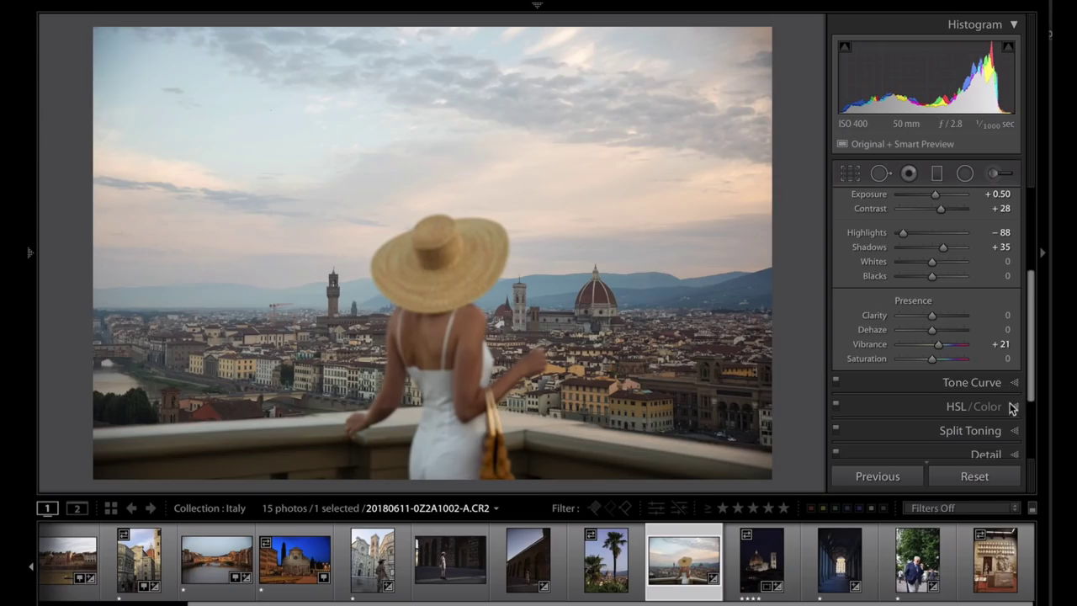
{"action": "left_click", "coordinate": [1013, 408]}
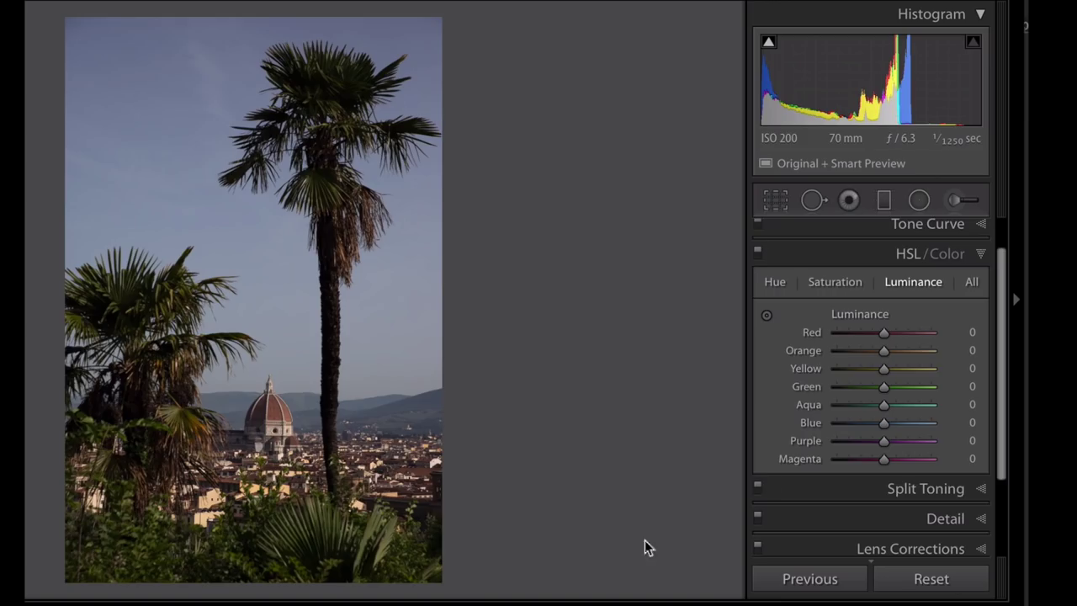
- Cycle the HSL panel through its All, Luminance and Saturation views
{"action": "left_click", "coordinate": [970, 283]}
{"action": "left_click", "coordinate": [915, 284]}
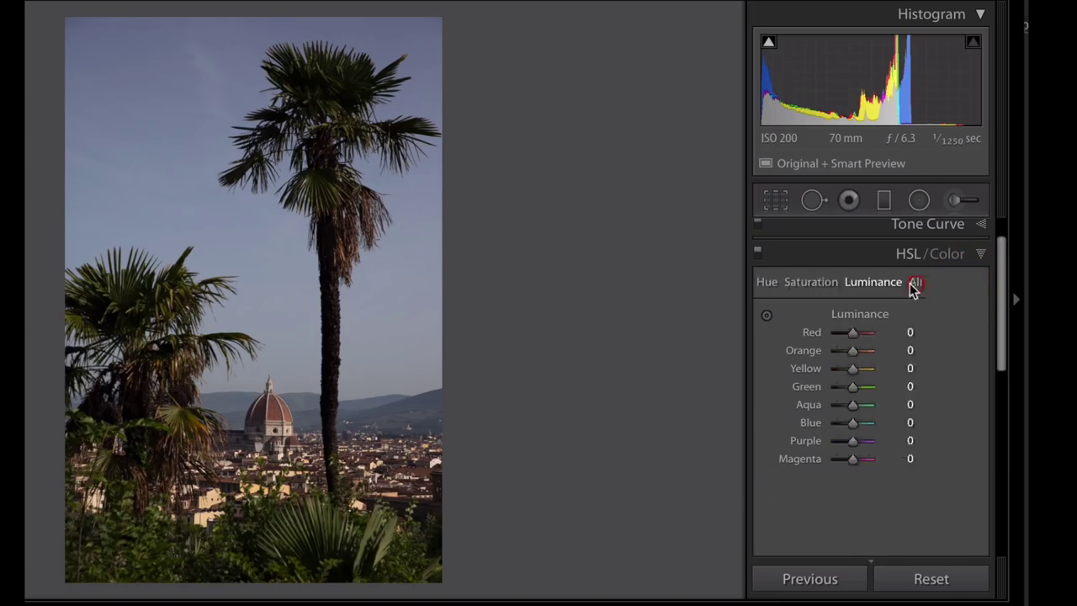
{"action": "left_click", "coordinate": [843, 287]}
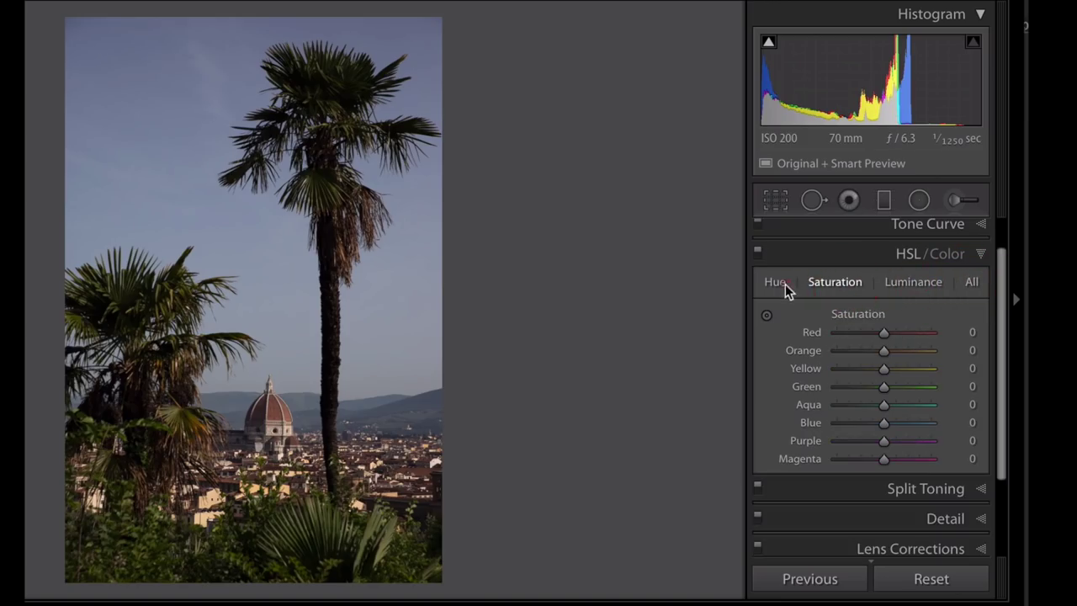
- Turn Solo Mode off, expand and collapse the Tone Curve, then turn Solo Mode back on
{"action": "right_click", "coordinate": [847, 249]}
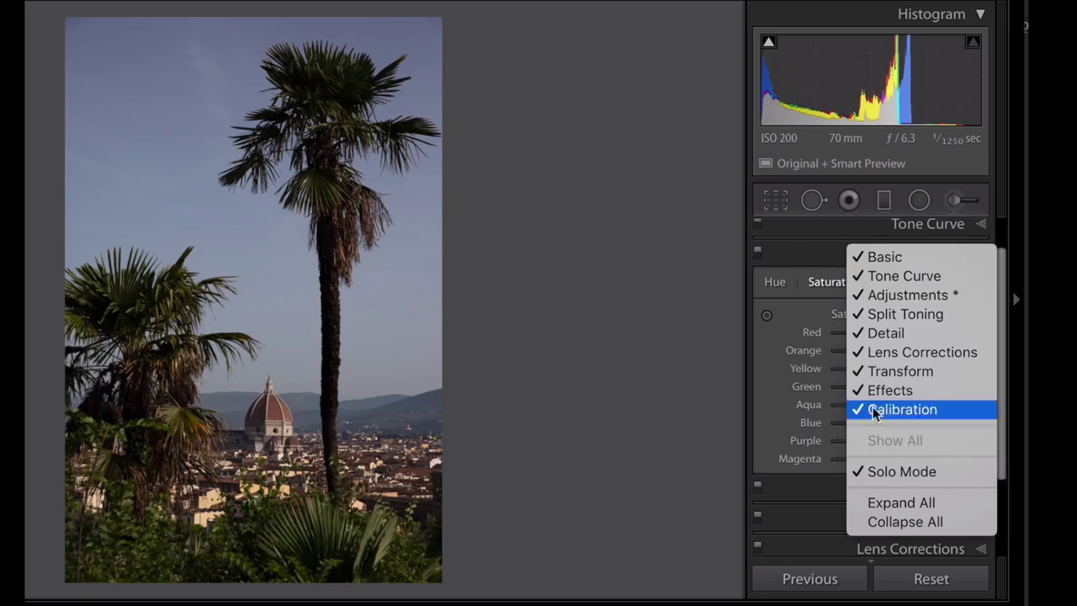
{"action": "left_click", "coordinate": [891, 473]}
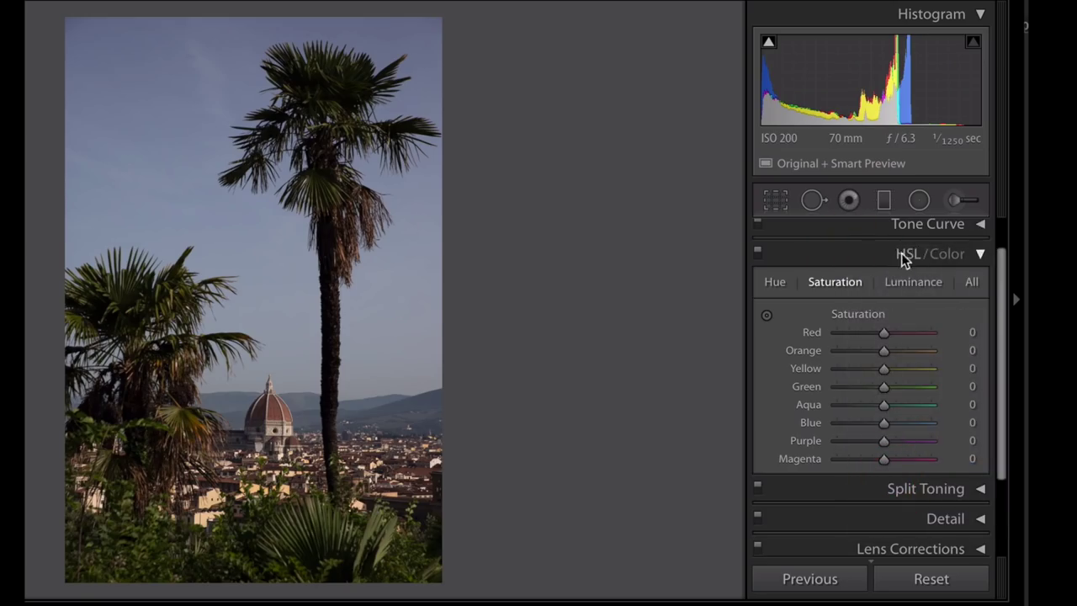
{"action": "scroll", "coordinate": [942, 232], "scroll_direction": "up", "scroll_amount": 1}
{"action": "left_click", "coordinate": [956, 206]}
{"action": "left_click", "coordinate": [956, 209]}
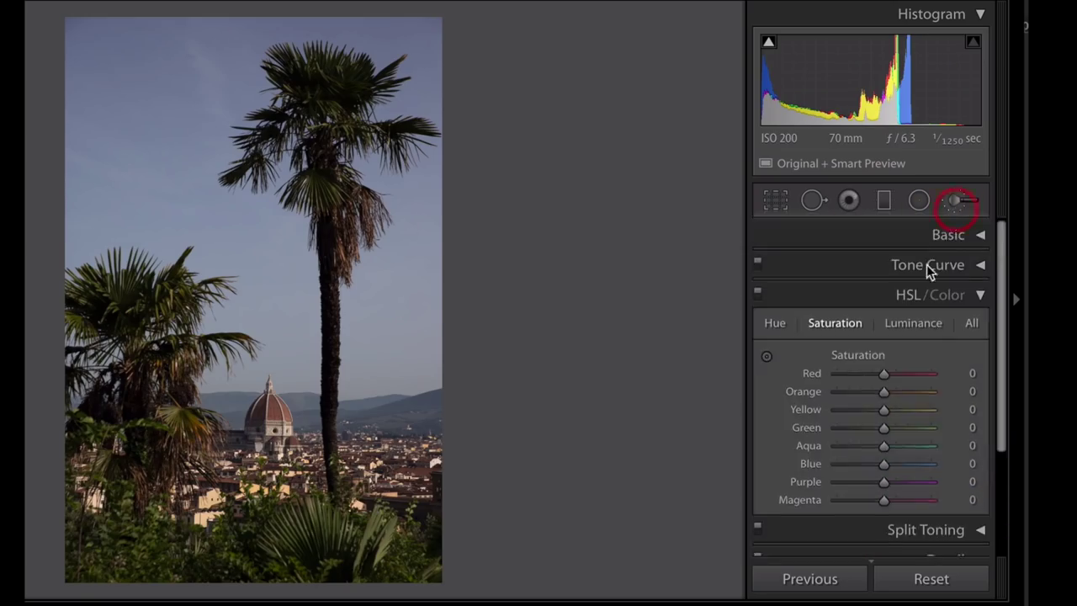
{"action": "left_click", "coordinate": [941, 264]}
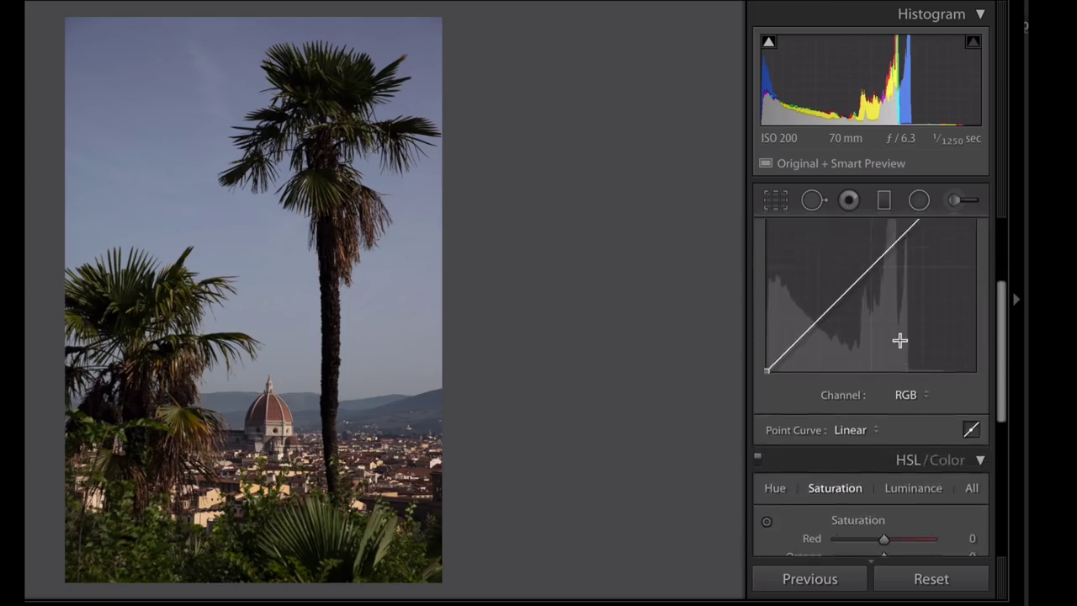
{"action": "left_click", "coordinate": [968, 241]}
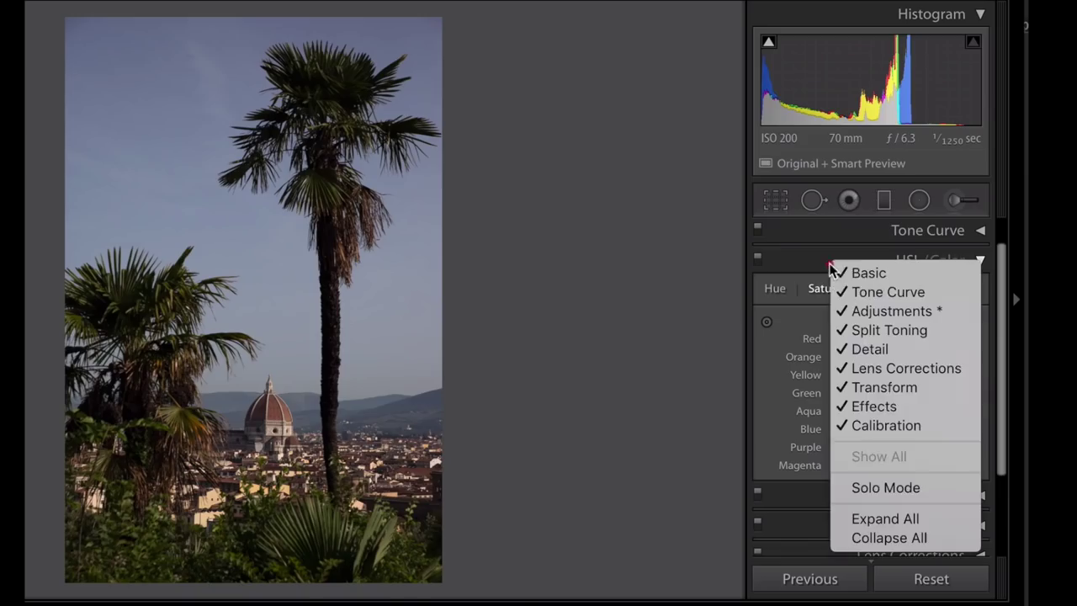
{"action": "left_click", "coordinate": [861, 489]}
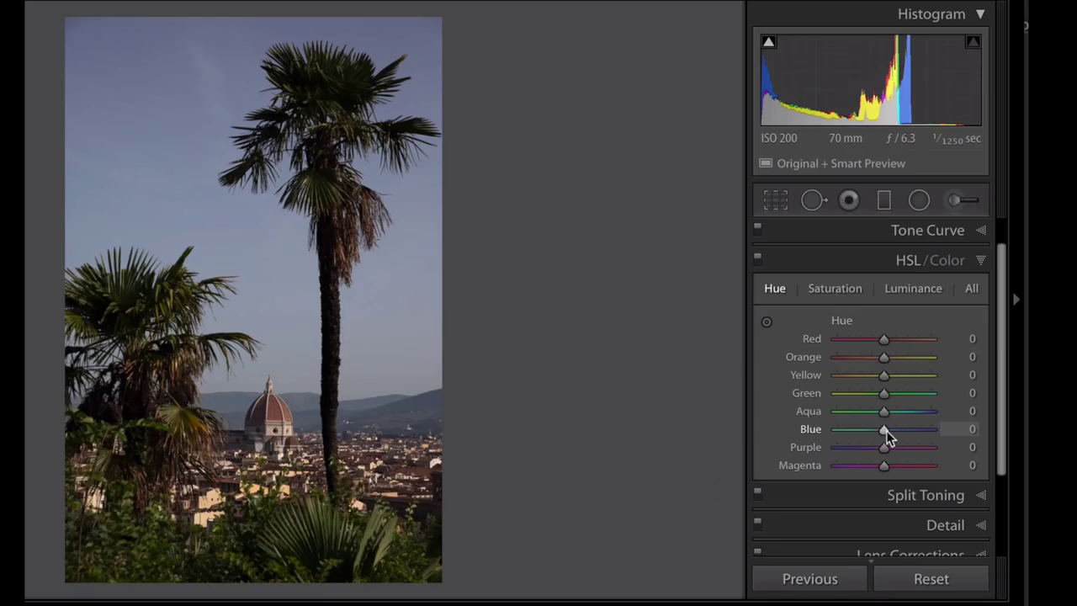
- Shift the Blue hue to −20 and roughly adjust the Green and Red hues
{"action": "left_click_drag", "start_coordinate": [884, 430], "coordinate": [871, 429]}
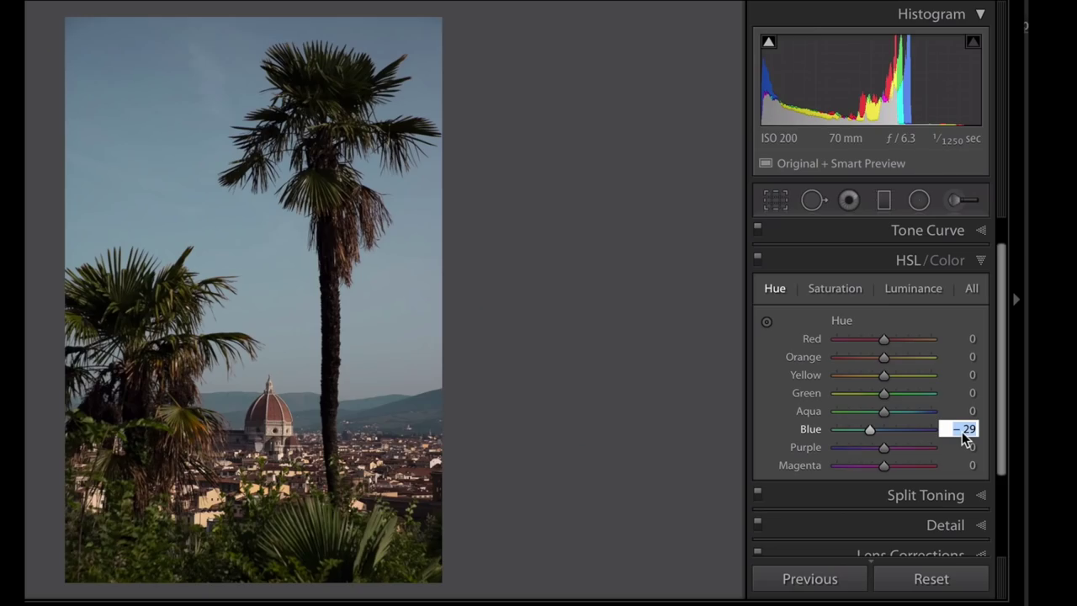
{"action": "key", "text": "Return"}
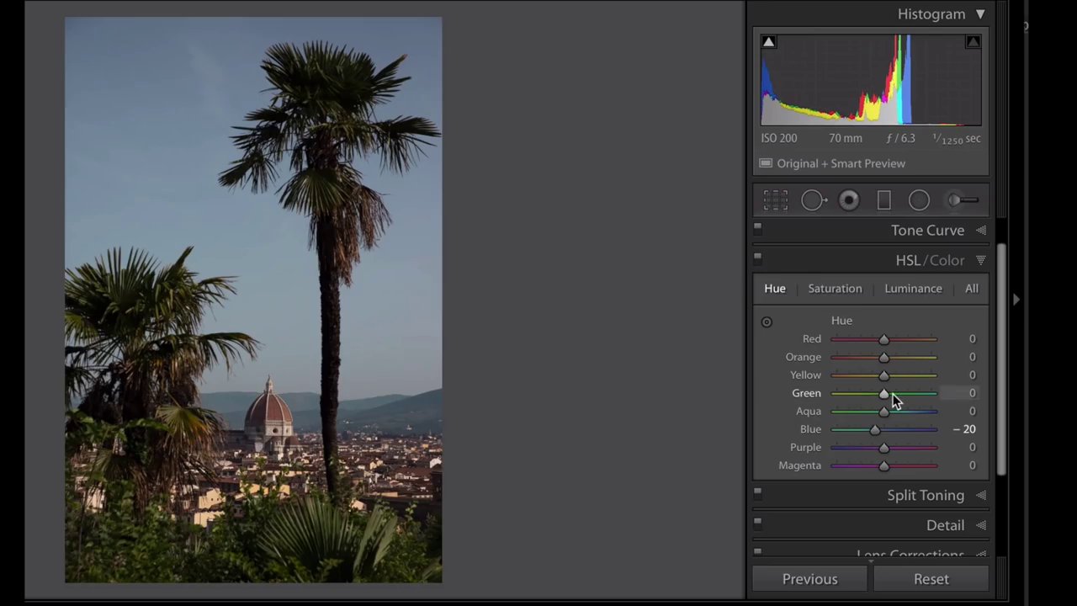
{"action": "left_click_drag", "start_coordinate": [935, 393], "coordinate": [915, 393]}
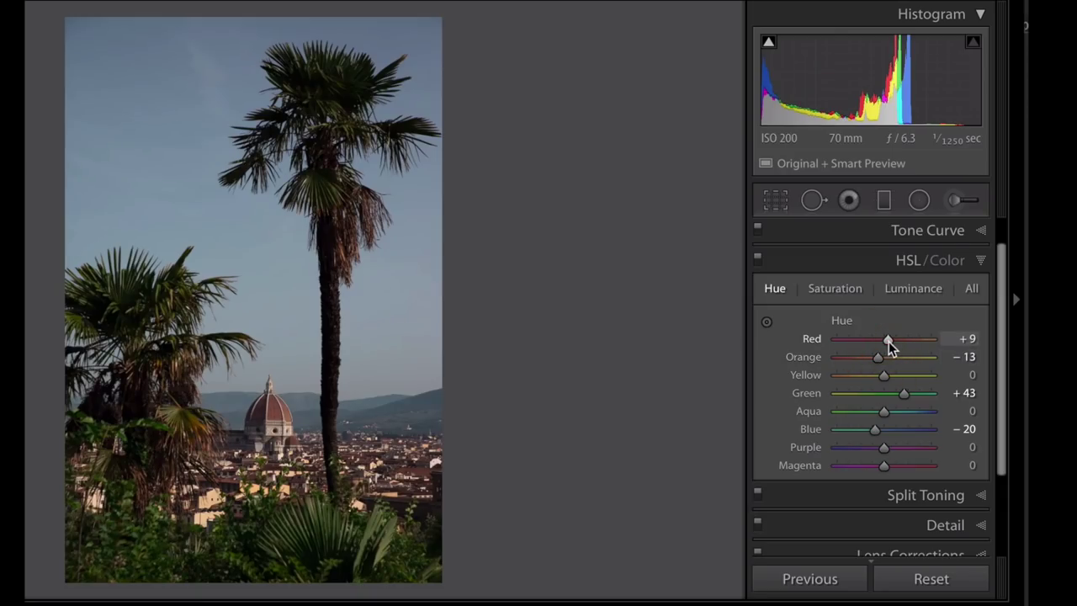
{"action": "left_click_drag", "start_coordinate": [889, 341], "coordinate": [892, 341]}
- Enter exact hue values: Red +10, Orange −5 and Green +20
{"action": "left_click", "coordinate": [964, 338]}
{"action": "type", "text": "10"}
{"action": "key", "text": "Return"}
{"action": "left_click", "coordinate": [966, 359]}
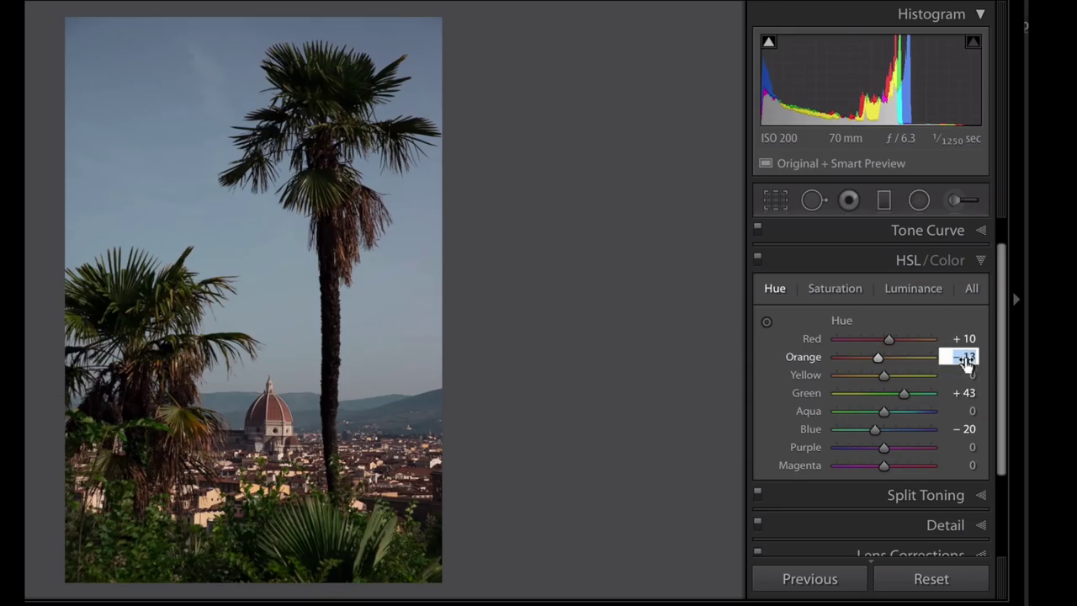
{"action": "type", "text": "-5"}
{"action": "key", "text": "Return"}
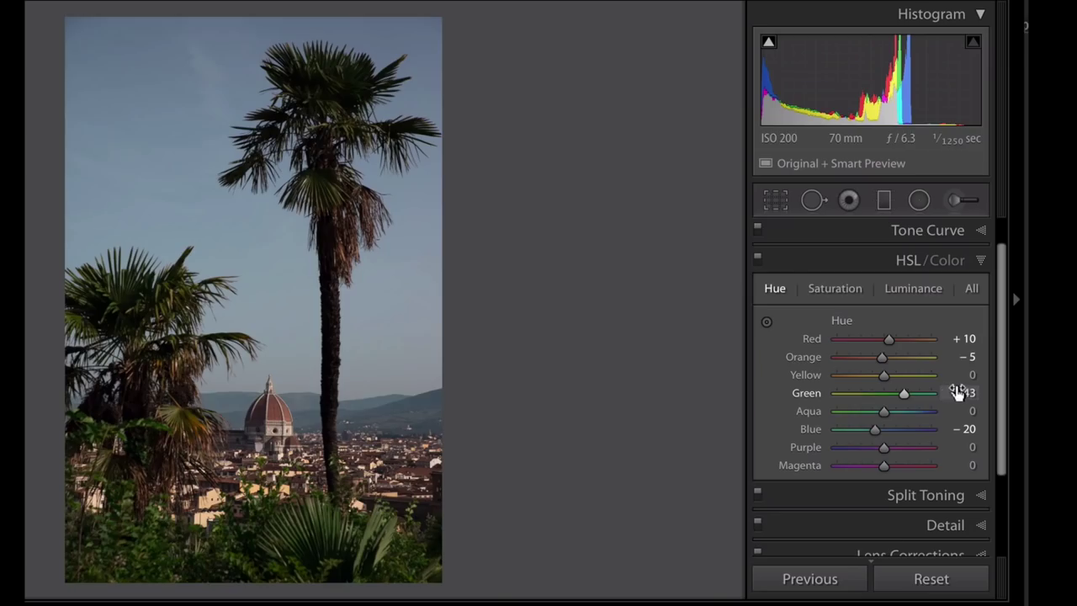
{"action": "left_click", "coordinate": [958, 393]}
{"action": "type", "text": "20"}
{"action": "key", "text": "Return"}
- In the Saturation tab, set Blue saturation back to 0
{"action": "left_click", "coordinate": [843, 291]}
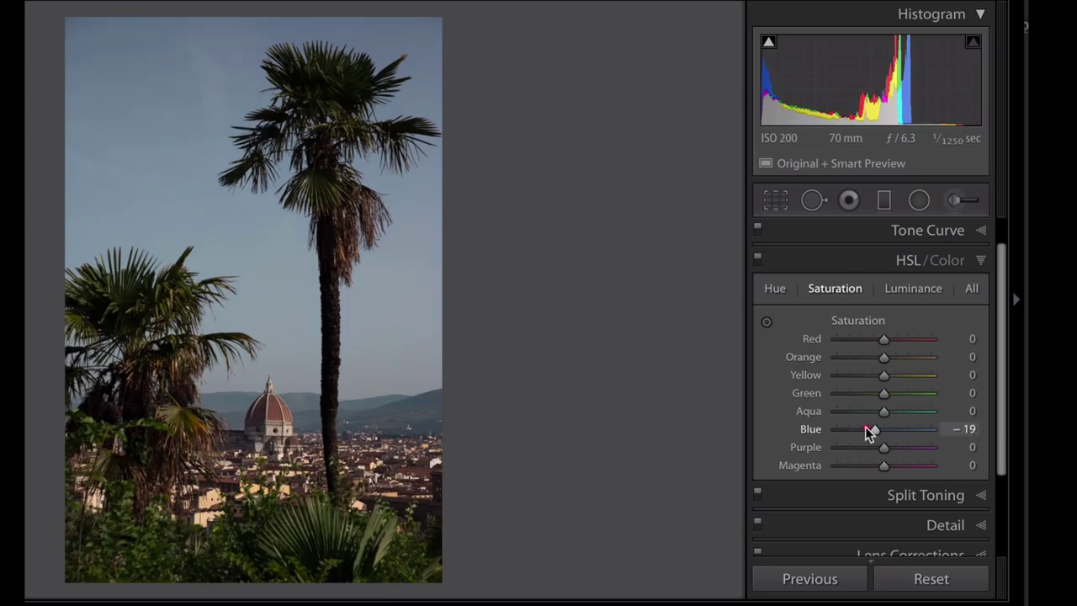
{"action": "mouse_move", "coordinate": [871, 432]}
{"action": "left_mouse_down"}
{"action": "mouse_move", "coordinate": [889, 435]}
{"action": "mouse_move", "coordinate": [862, 431]}
{"action": "left_mouse_up"}
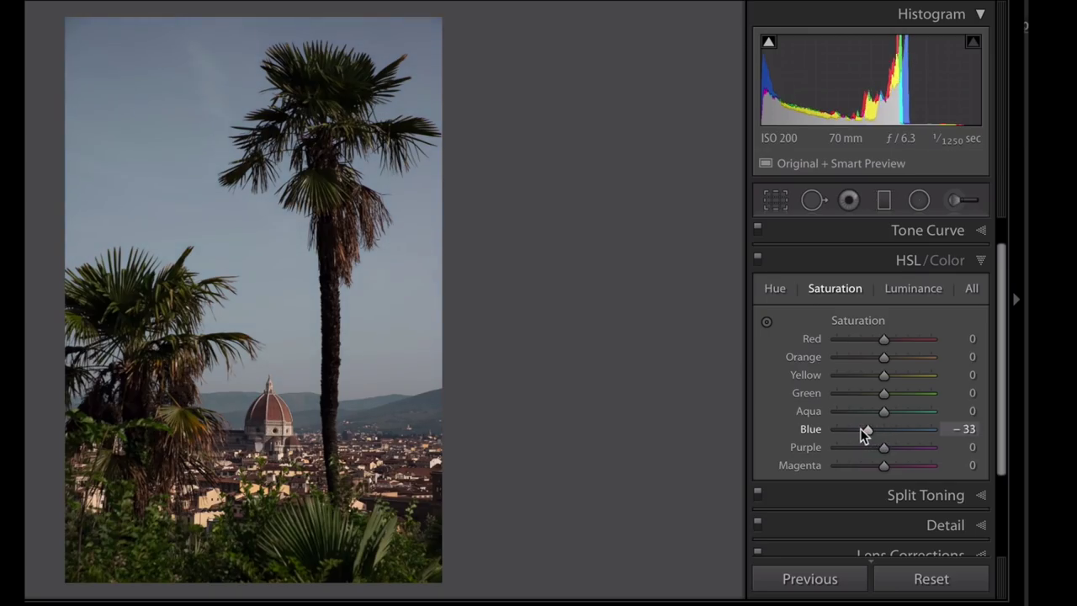
{"action": "left_click", "coordinate": [964, 430]}
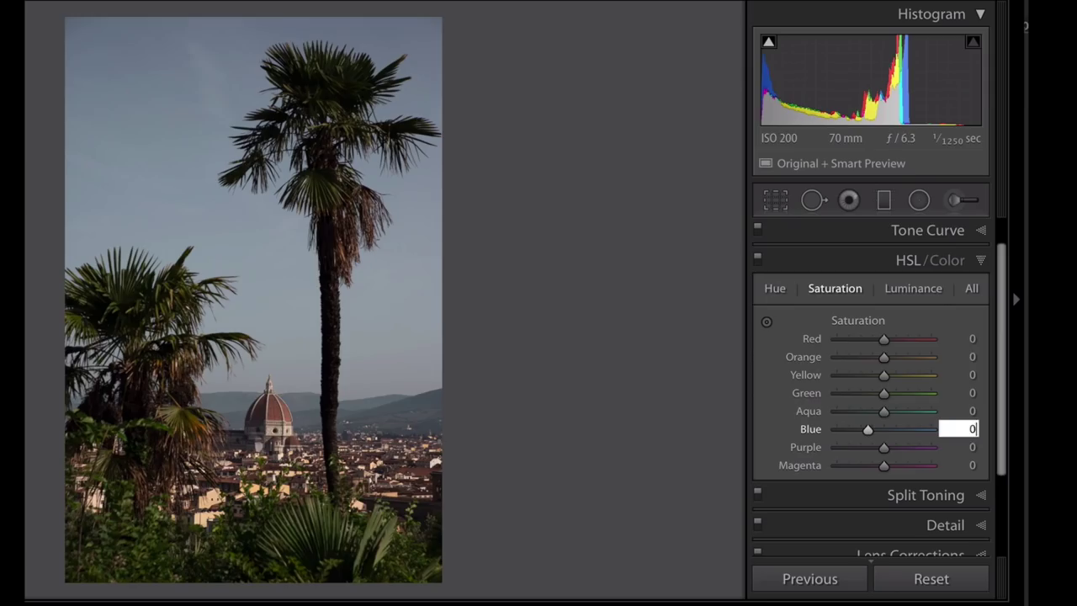
{"action": "type", "text": "0"}
{"action": "key", "text": "Return"}
- Raise Red saturation to +8, boost Yellow to +100, and nudge Green to −1
{"action": "left_click_drag", "start_coordinate": [881, 338], "coordinate": [885, 360]}
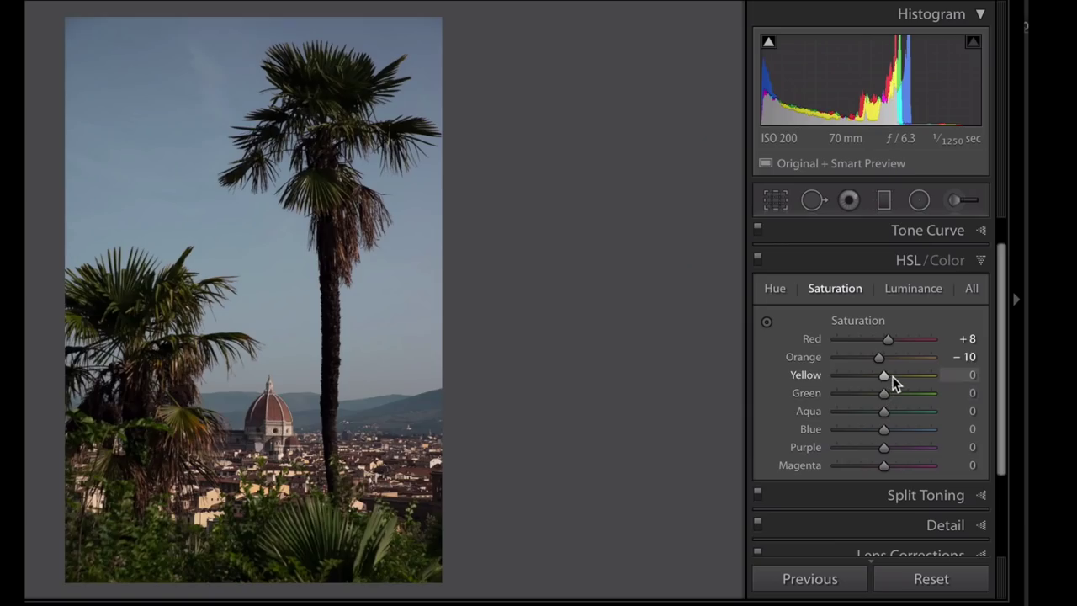
{"action": "left_click_drag", "start_coordinate": [890, 375], "coordinate": [966, 385]}
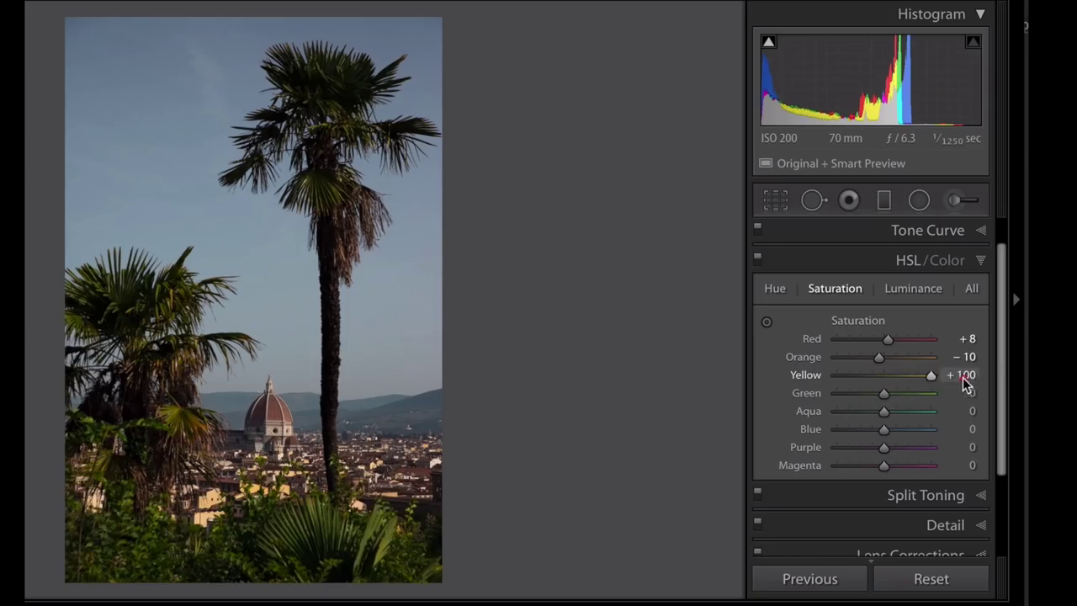
{"action": "mouse_move", "coordinate": [880, 393]}
{"action": "left_mouse_down"}
{"action": "mouse_move", "coordinate": [982, 387]}
{"action": "mouse_move", "coordinate": [882, 384]}
{"action": "left_mouse_up"}
- Set Blue luminance to −20 in the Luminance tab to keep the sky fairly light
{"action": "left_click", "coordinate": [914, 290]}
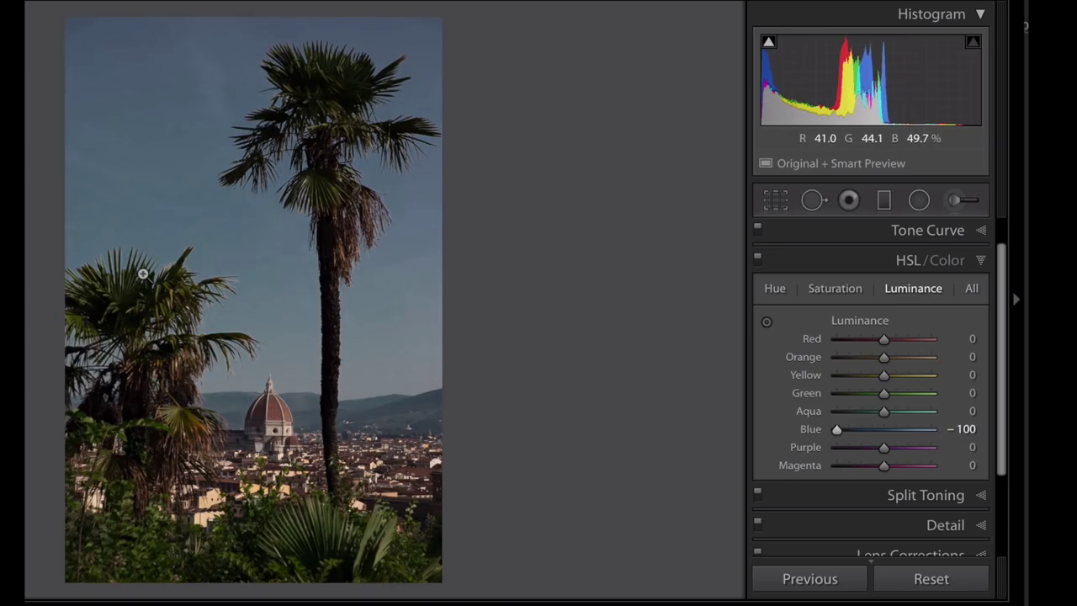
{"action": "left_click", "coordinate": [962, 430]}
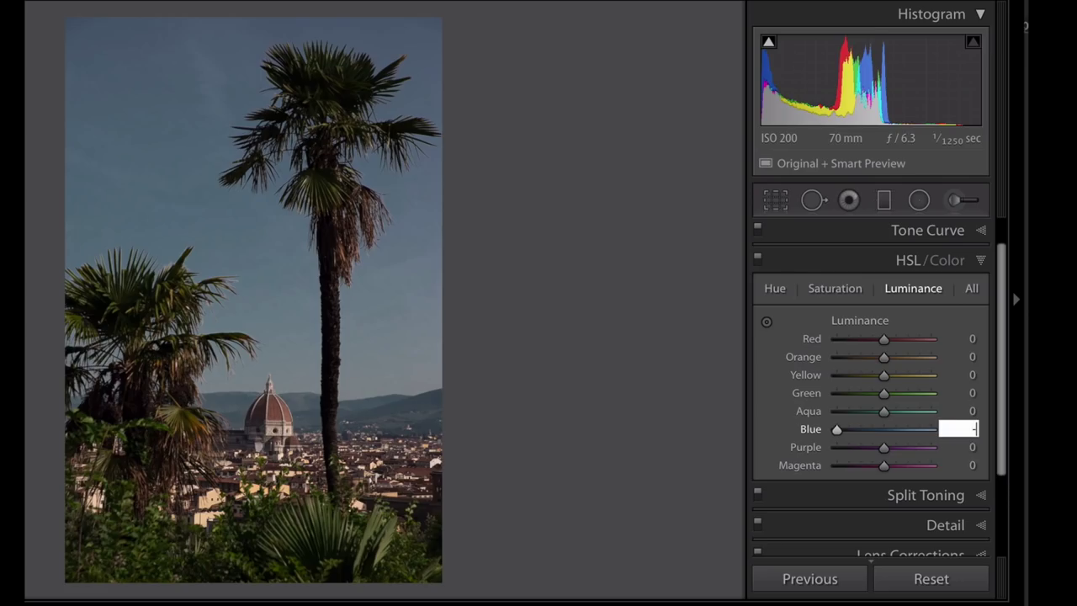
{"action": "key", "text": "Return"}
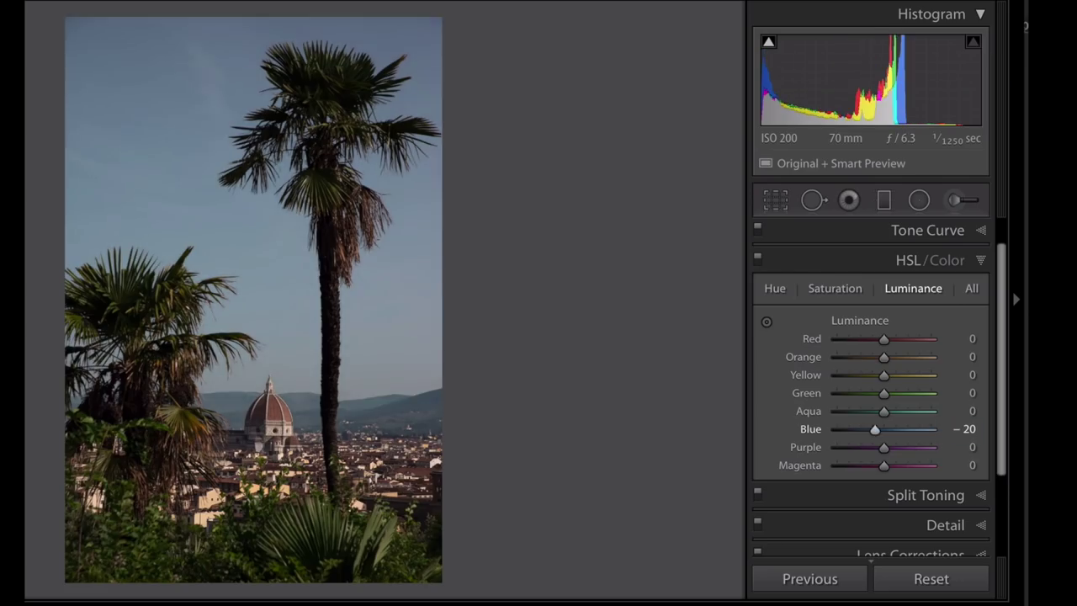
{"action": "left_click", "coordinate": [837, 289]}
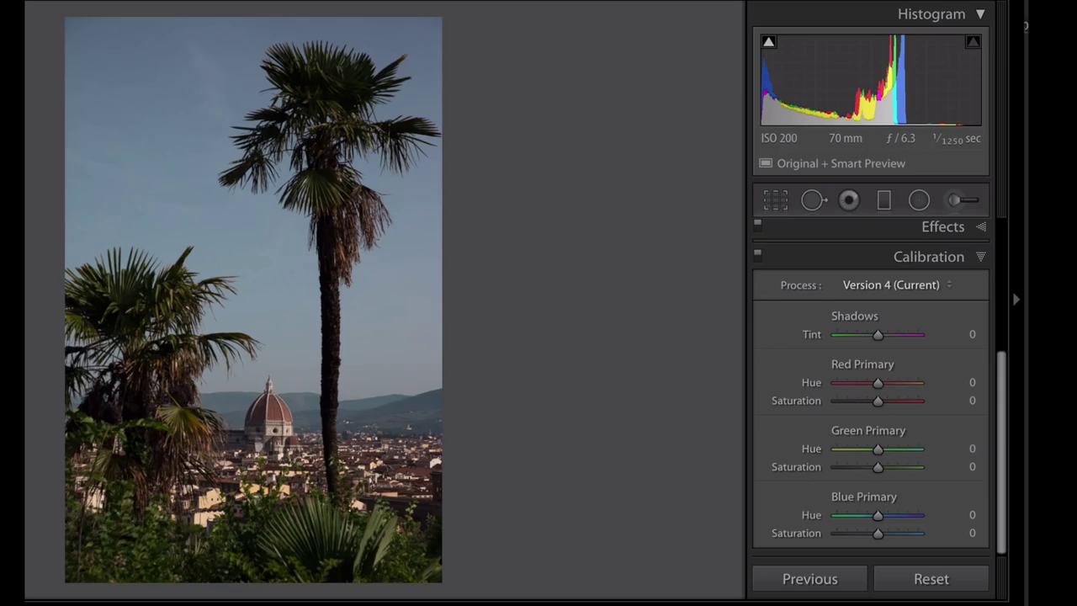
- Set the calibration hues to Blue Primary −10, Green Primary +10 and Red Primary +10
{"action": "left_click", "coordinate": [972, 515]}
{"action": "type", "text": "-10"}
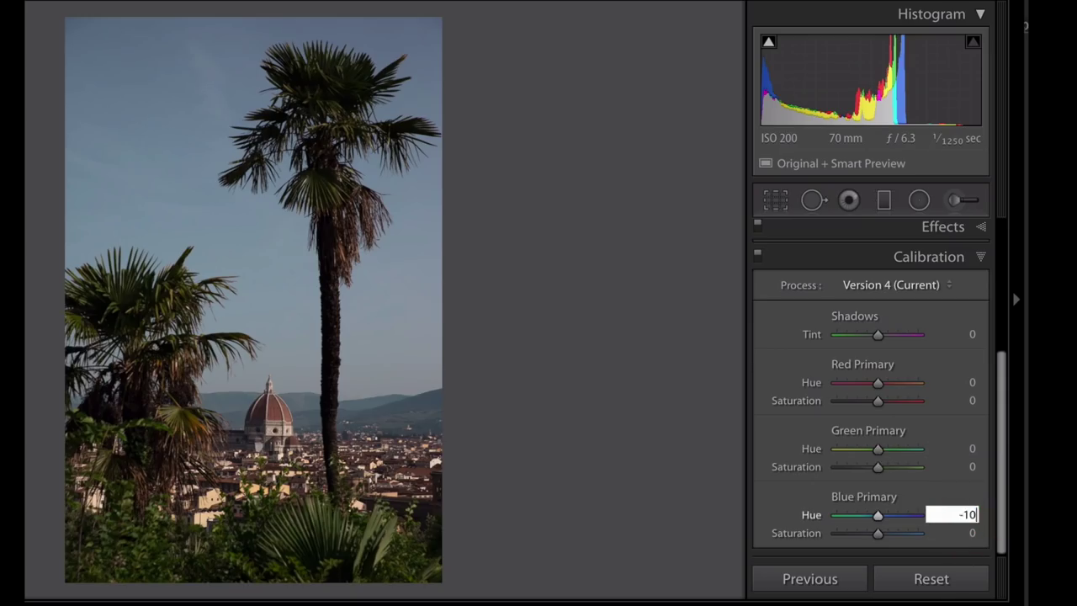
{"action": "key", "text": "Return"}
{"action": "left_click", "coordinate": [973, 449]}
{"action": "type", "text": "10"}
{"action": "key", "text": "Return"}
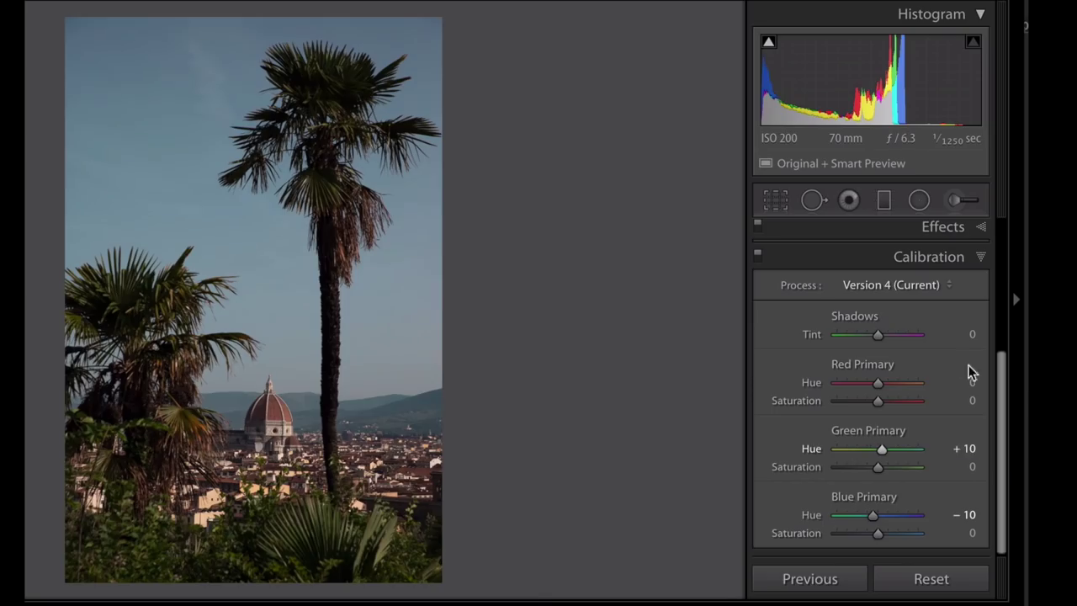
{"action": "left_click", "coordinate": [970, 380]}
{"action": "type", "text": "10"}
{"action": "key", "text": "Return"}
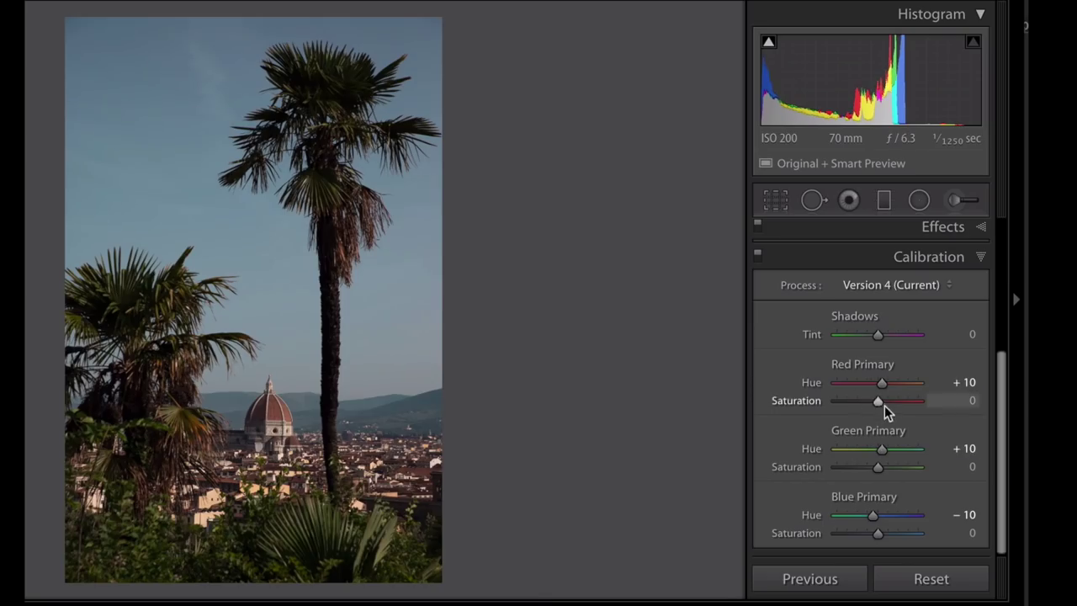
- Raise Red Primary saturation to +30, change Blue Primary hue to +20, then reset Red Primary
{"action": "left_click_drag", "start_coordinate": [892, 408], "coordinate": [897, 402]}
{"action": "left_click", "coordinate": [968, 514]}
{"action": "type", "text": "20"}
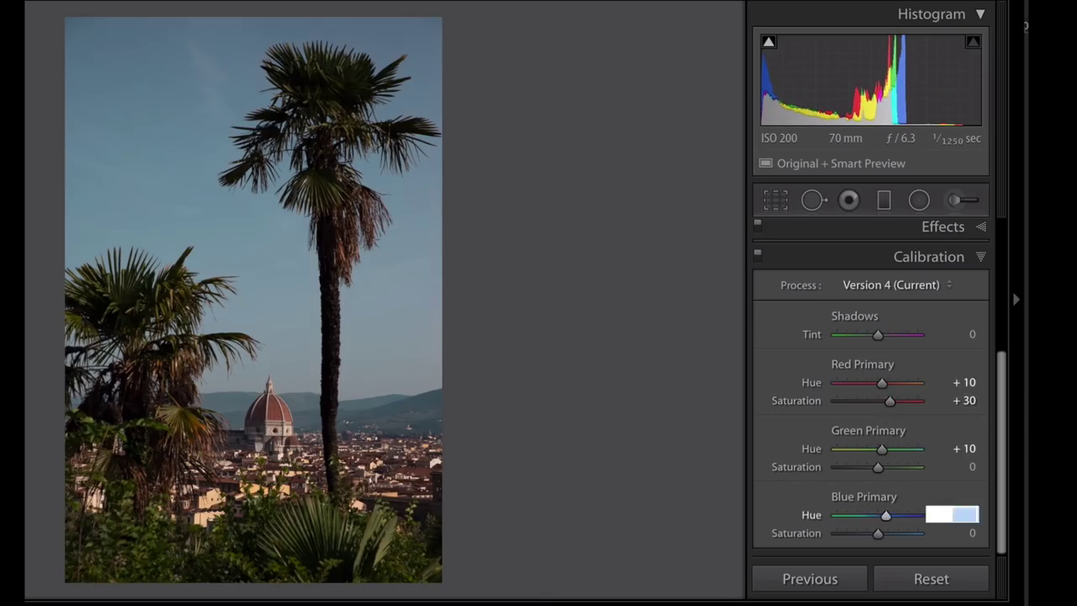
{"action": "key", "text": "Return"}
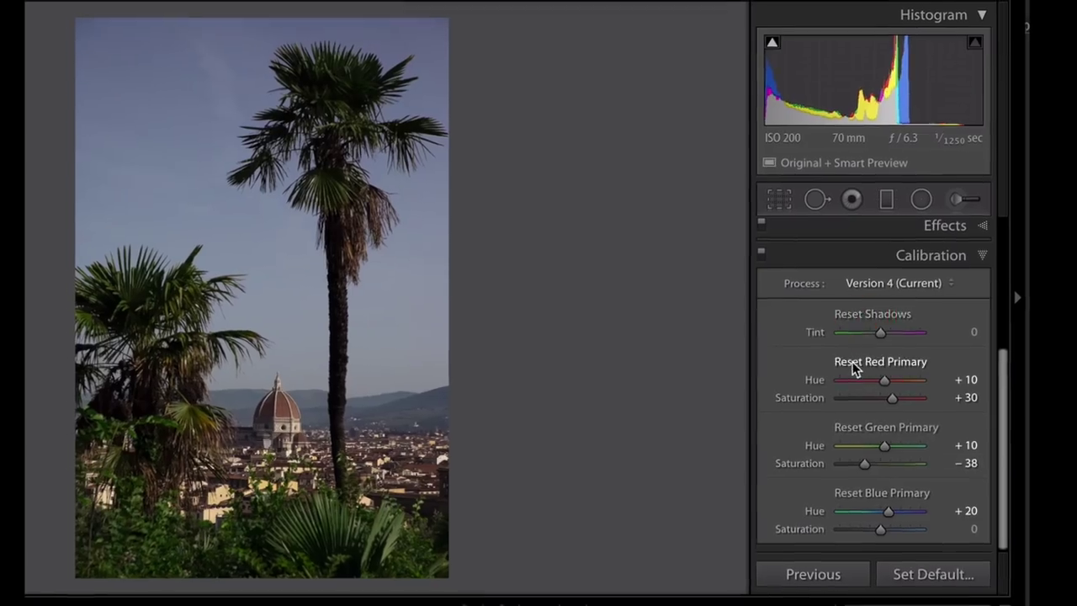
{"action": "left_click", "coordinate": [859, 363], "text": "alt"}
- Reset Green and Blue Primary calibration to 0, collapse Calibration, and apply Auto Upright to the statue photo
{"action": "left_click", "coordinate": [859, 413], "text": "alt"}
{"action": "left_click", "coordinate": [858, 477], "text": "alt"}
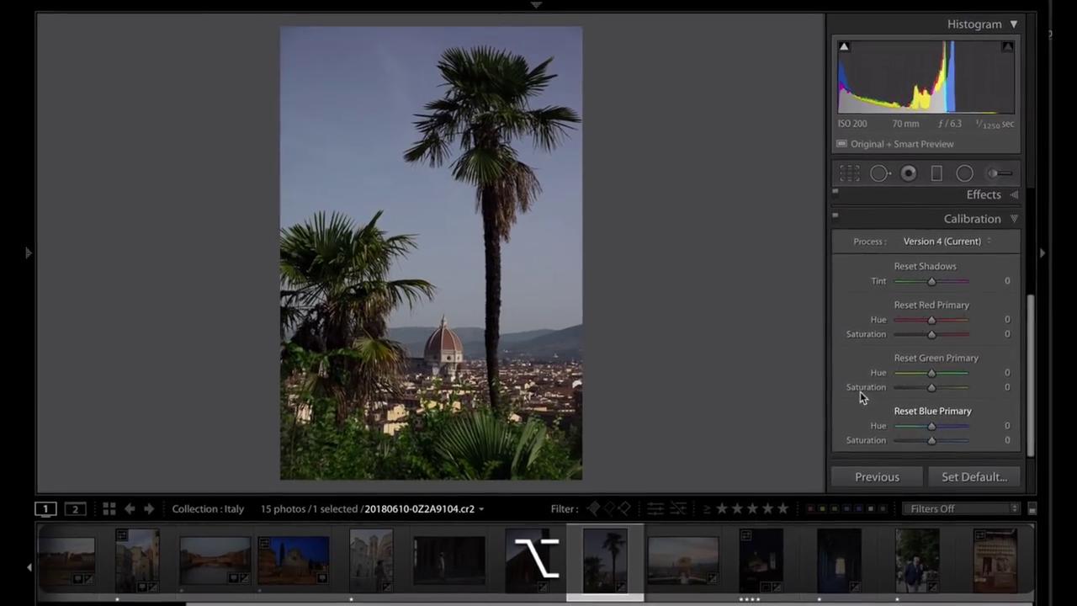
{"action": "scroll", "coordinate": [892, 362], "scroll_direction": "up", "scroll_amount": 5}
{"action": "left_click", "coordinate": [968, 362]}
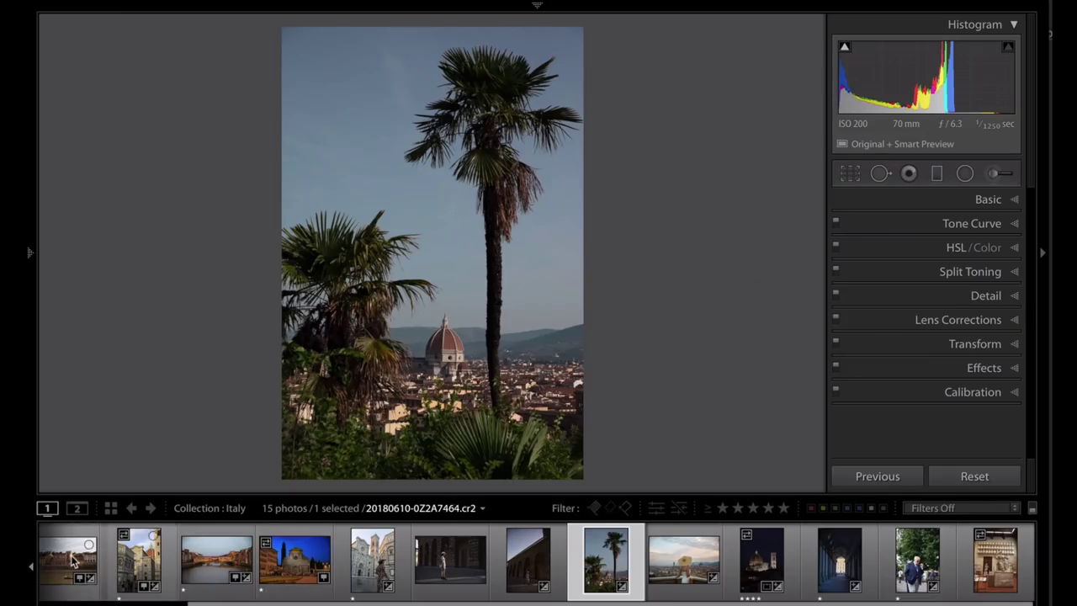
{"action": "scroll", "coordinate": [73, 562], "scroll_direction": "up", "scroll_amount": 1}
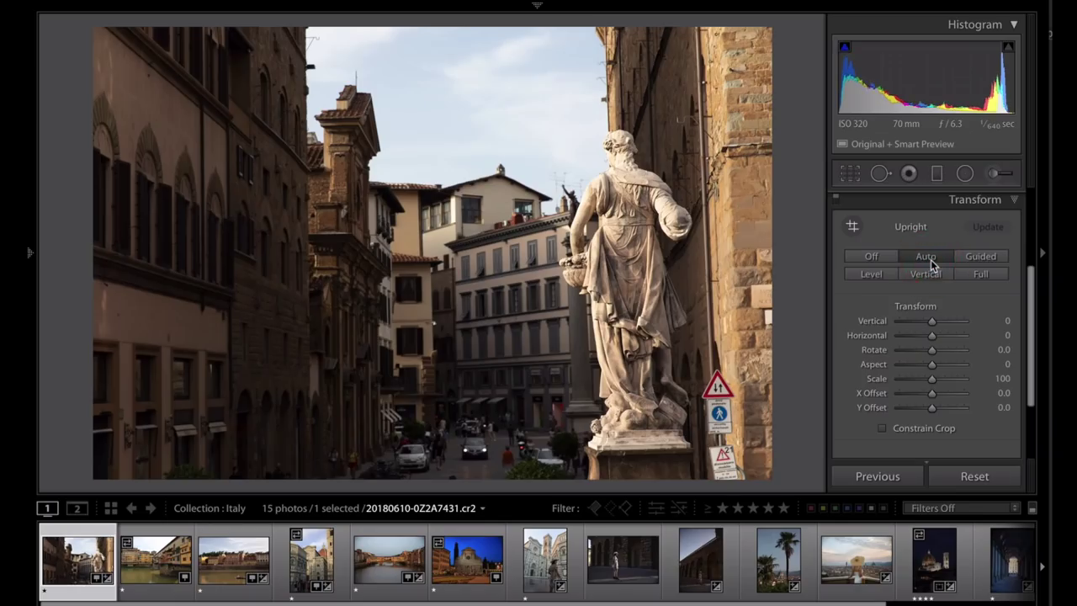
{"action": "left_click", "coordinate": [927, 257]}
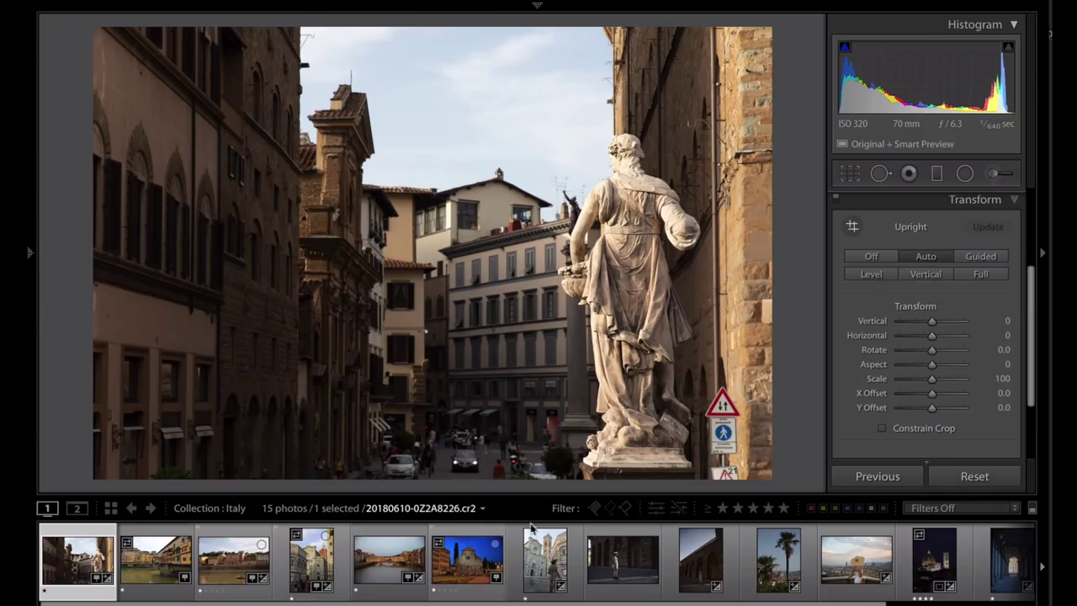
- Switch to the river boat photo and apply Upright Auto to it
{"action": "left_click", "coordinate": [233, 560]}
{"action": "left_click", "coordinate": [926, 257]}
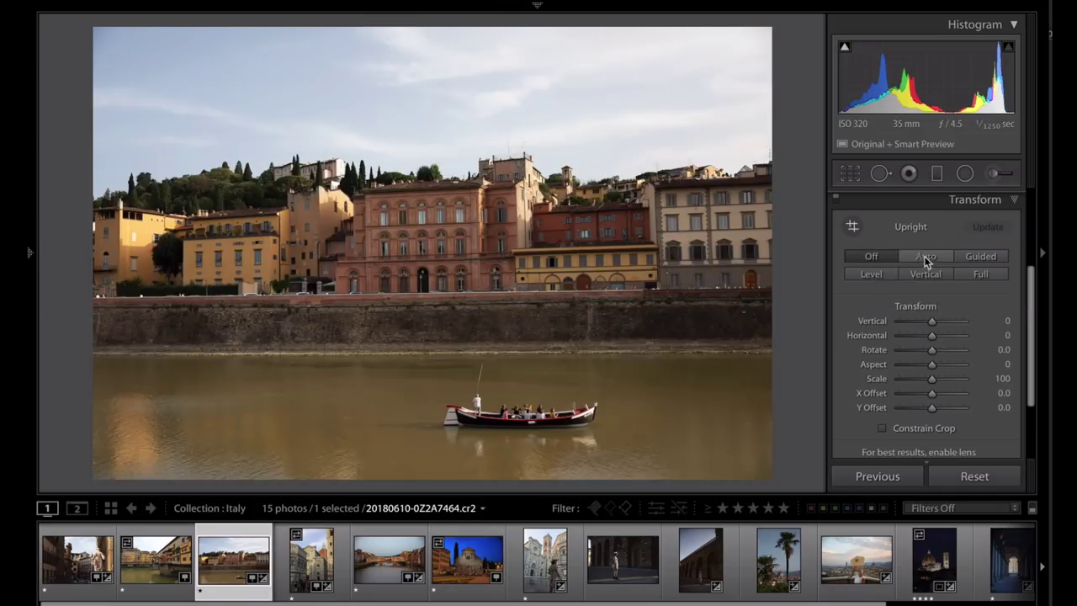
{"action": "left_click", "coordinate": [928, 257]}
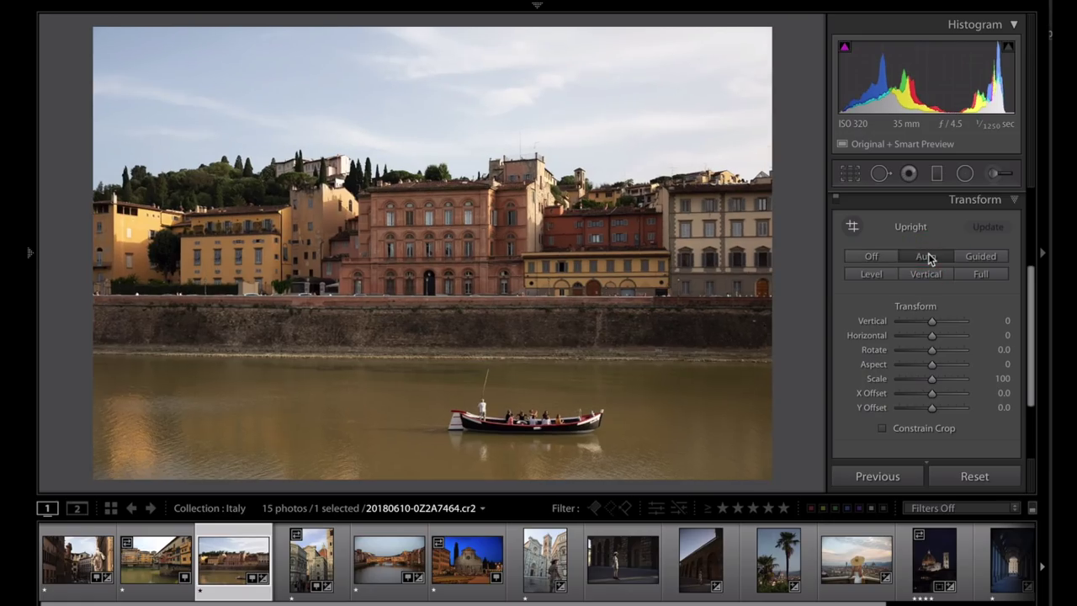
- Apply Guided Upright with guides on the waterline, the embankment wall top, and the right and left buildings
{"action": "left_click", "coordinate": [986, 258]}
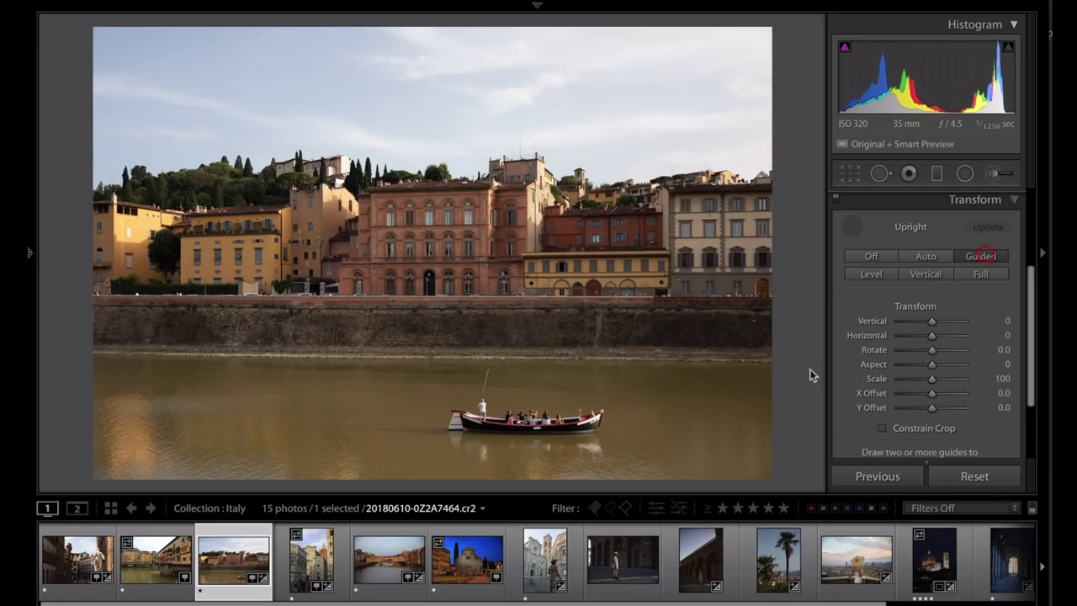
{"action": "mouse_move", "coordinate": [705, 352]}
{"action": "left_mouse_down"}
{"action": "mouse_move", "coordinate": [379, 365]}
{"action": "mouse_move", "coordinate": [227, 354]}
{"action": "left_mouse_up"}
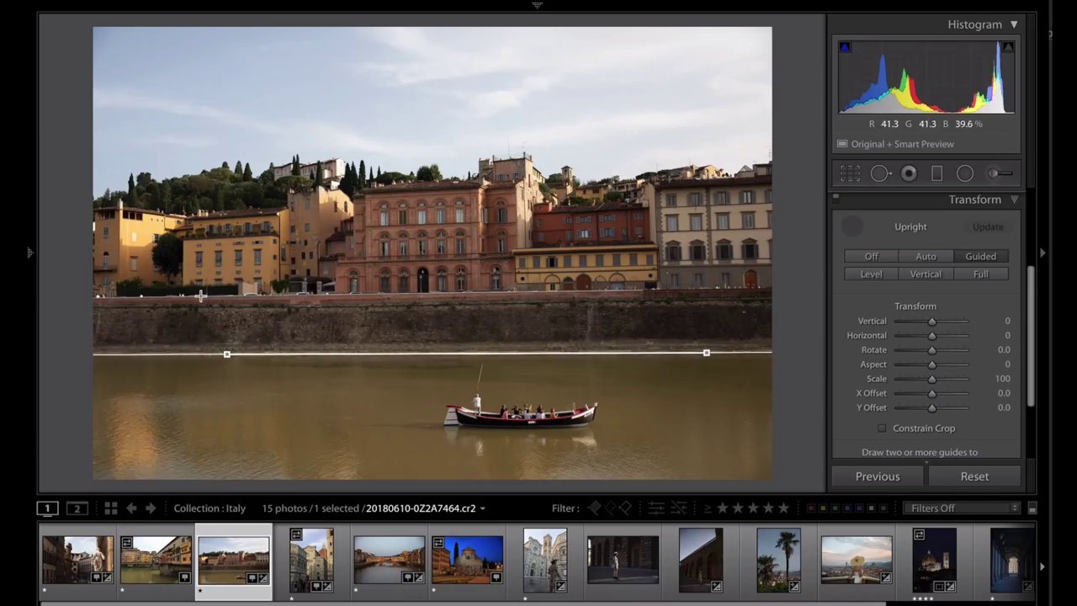
{"action": "left_click_drag", "start_coordinate": [195, 297], "coordinate": [698, 291]}
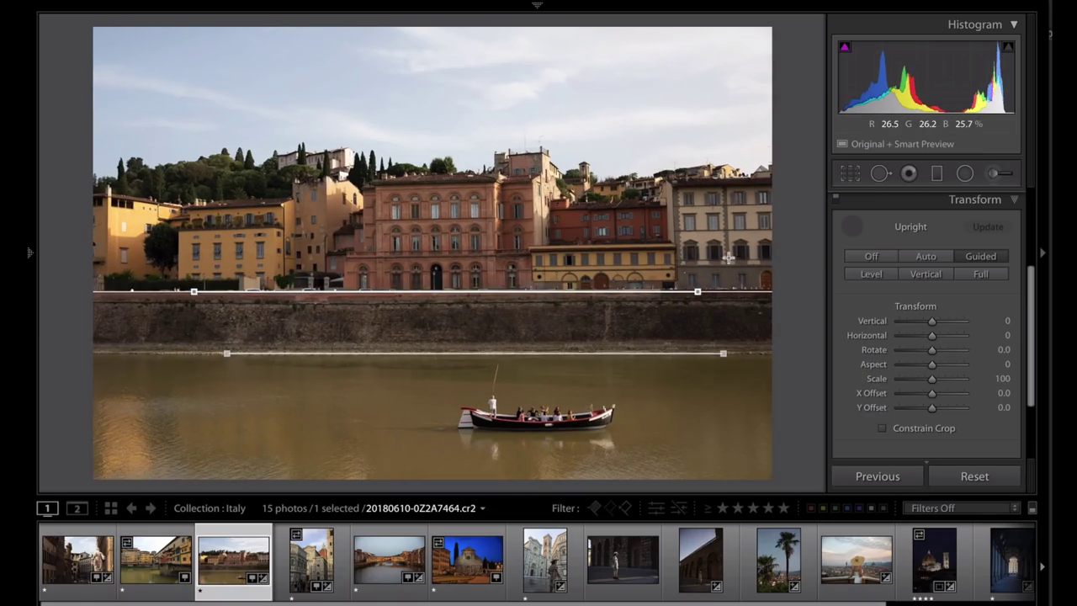
{"action": "left_click_drag", "start_coordinate": [673, 194], "coordinate": [675, 272]}
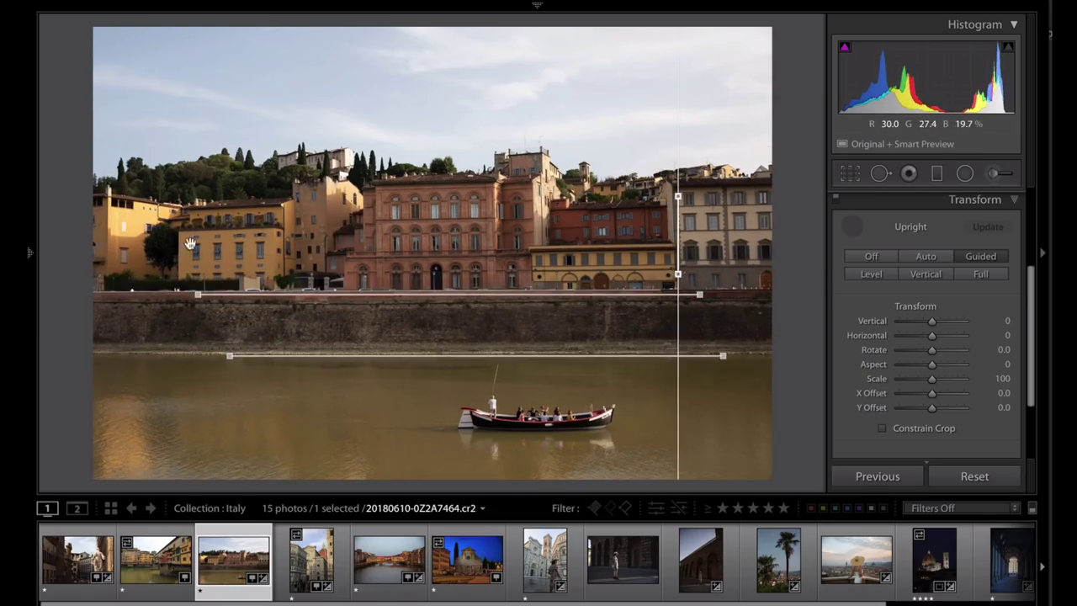
{"action": "left_click_drag", "start_coordinate": [180, 238], "coordinate": [182, 280]}
{"action": "left_click_drag", "start_coordinate": [175, 236], "coordinate": [174, 234]}
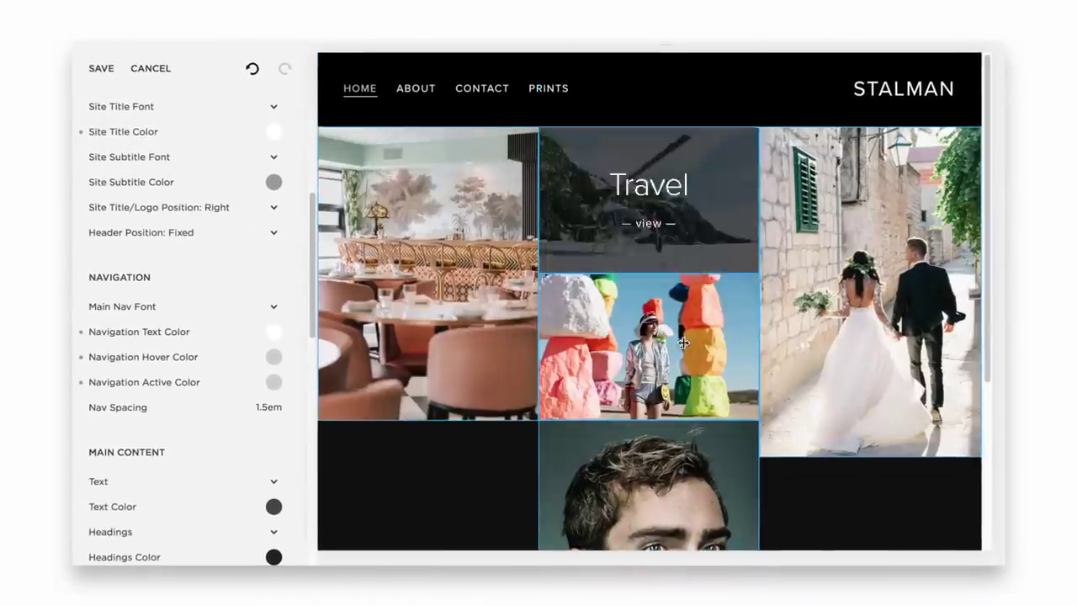
- Make the navigation link, hover and active colours dark
{"action": "left_click", "coordinate": [274, 382]}
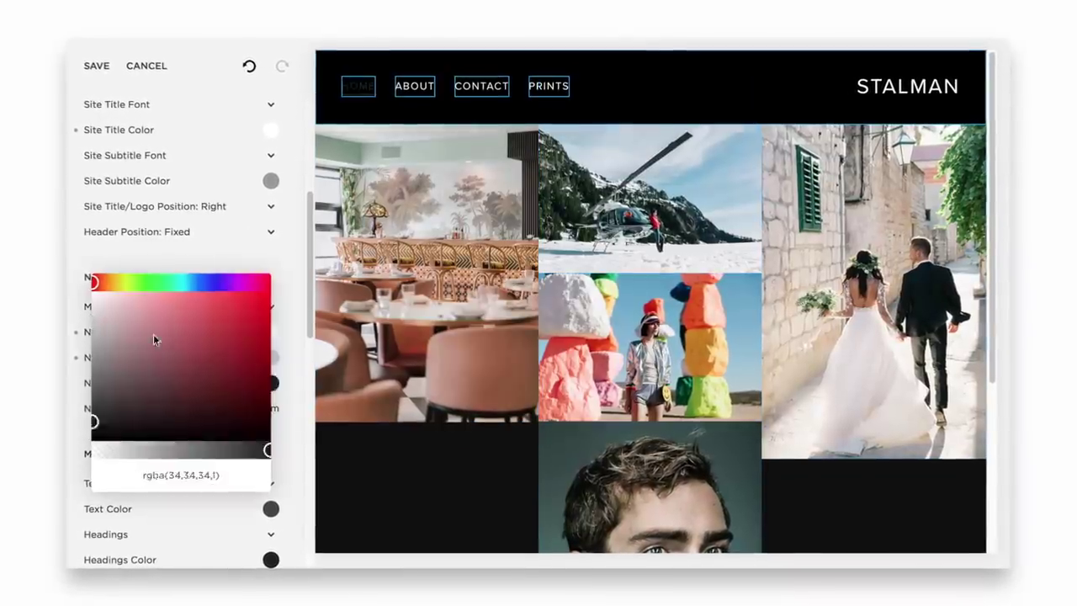
{"action": "left_click", "coordinate": [265, 333]}
{"action": "left_click", "coordinate": [265, 332]}
{"action": "left_click", "coordinate": [265, 332]}
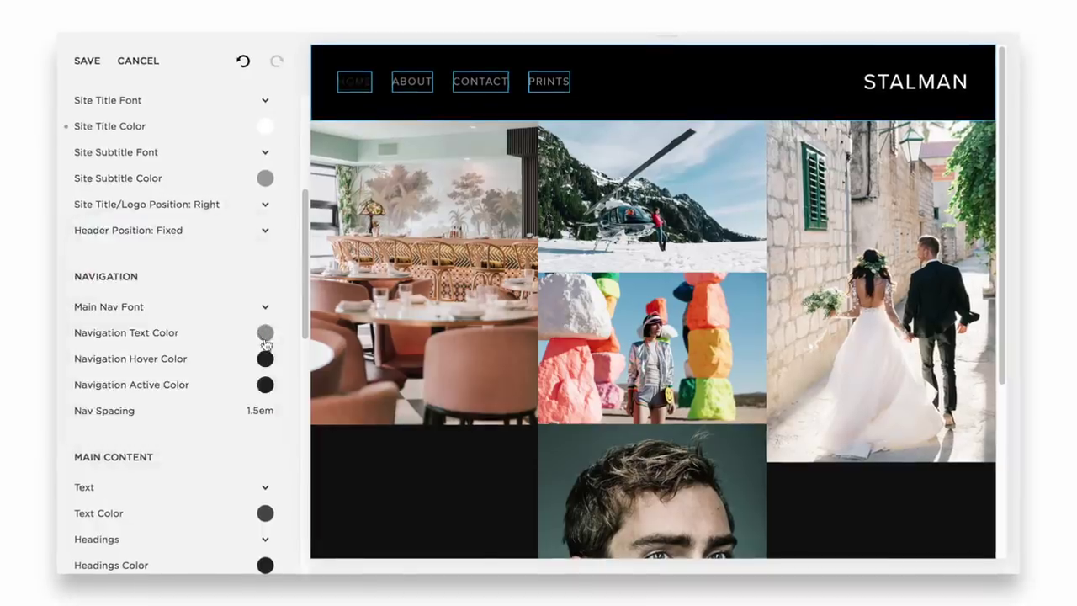
- Set the site title colour to dark, the header background to white and the border to near-black
{"action": "scroll", "coordinate": [191, 358], "scroll_direction": "up", "scroll_amount": 1}
{"action": "left_click", "coordinate": [263, 257]}
{"action": "left_click", "coordinate": [263, 258]}
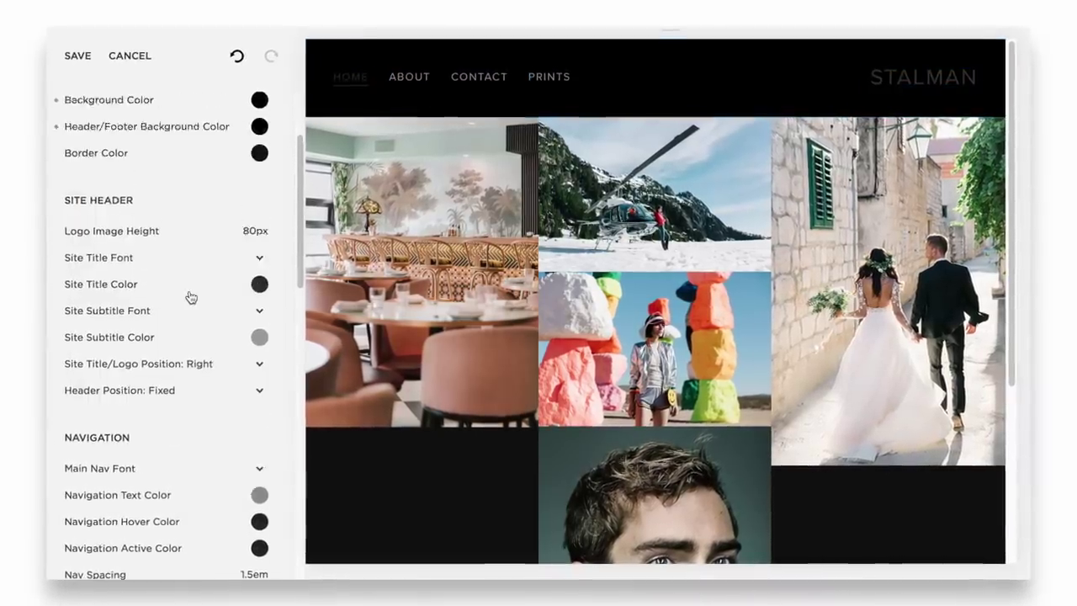
{"action": "scroll", "coordinate": [191, 297], "scroll_direction": "up", "scroll_amount": 2}
{"action": "left_click", "coordinate": [255, 194]}
{"action": "left_click", "coordinate": [101, 250]}
{"action": "left_click", "coordinate": [65, 233]}
{"action": "left_click", "coordinate": [65, 233]}
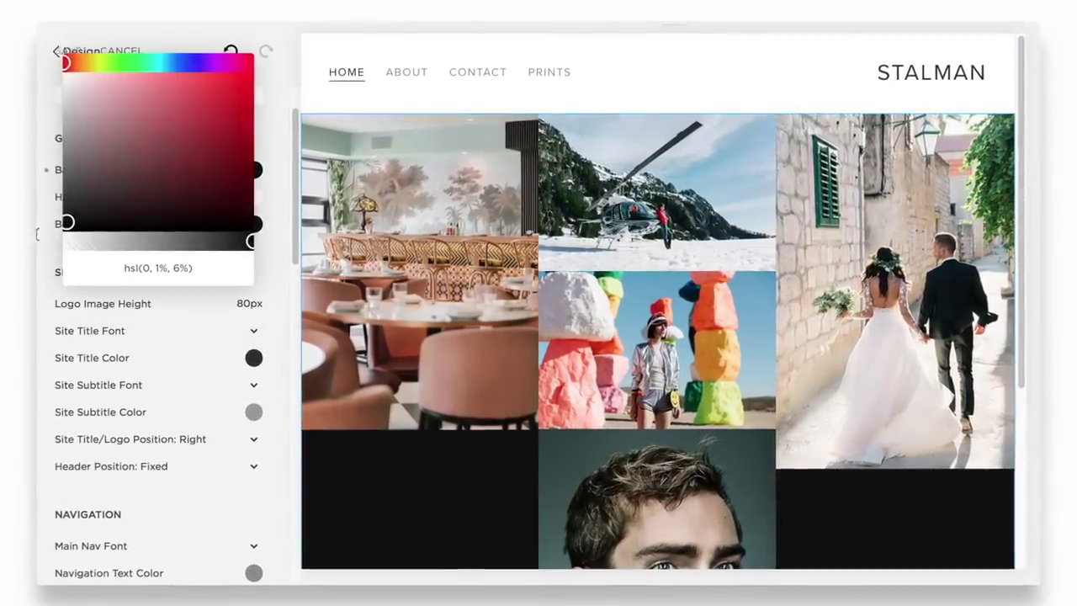
- Return to the main site menu and browse the list of site pages
{"action": "left_click", "coordinate": [132, 151]}
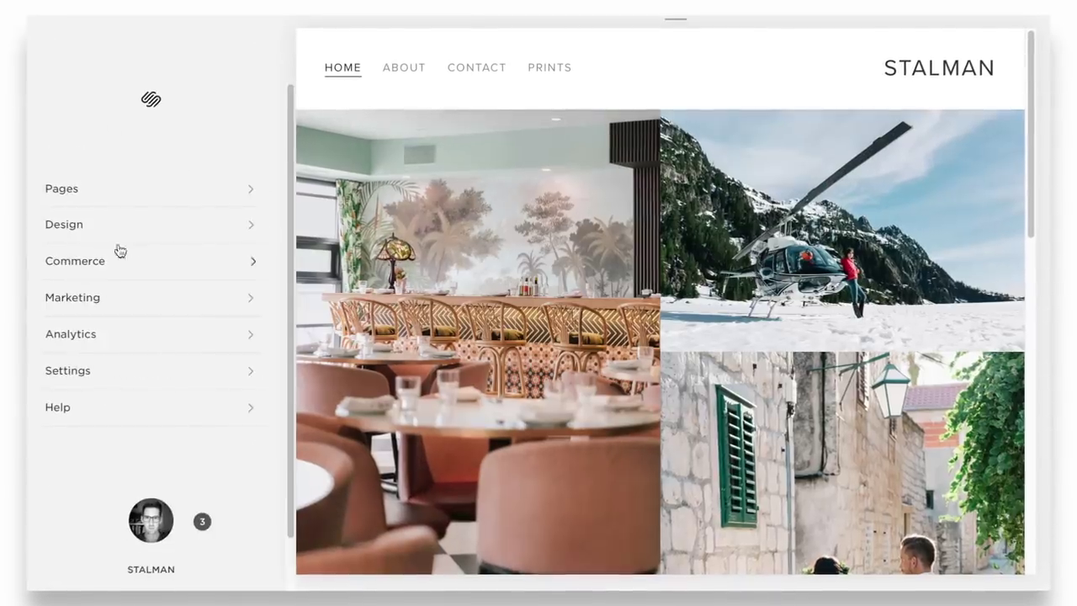
{"action": "left_click", "coordinate": [85, 189]}
{"action": "scroll", "coordinate": [401, 317], "scroll_direction": "down", "scroll_amount": 3}
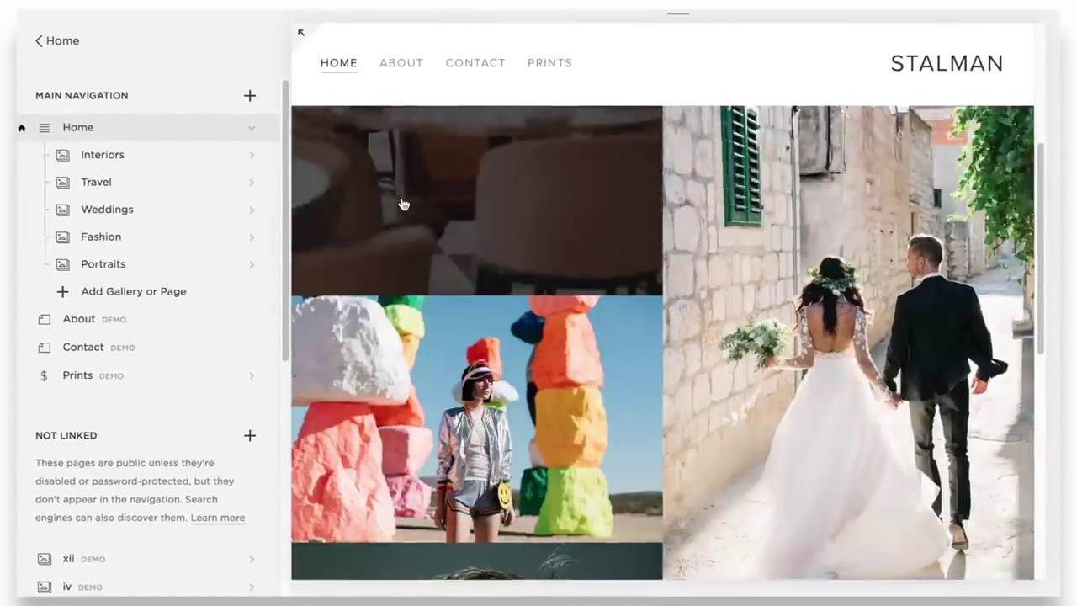
{"action": "scroll", "coordinate": [399, 206], "scroll_direction": "up", "scroll_amount": 3}
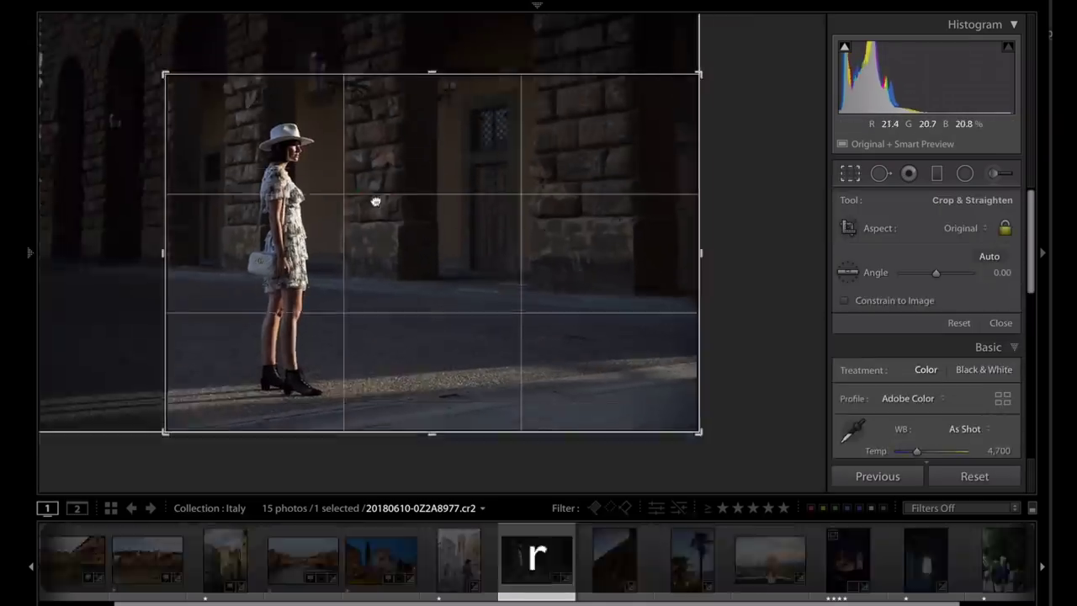
- Apply the pending crops, then limit the graduated filter with a Luminance range mask of 45/100
{"action": "key", "text": "Return"}
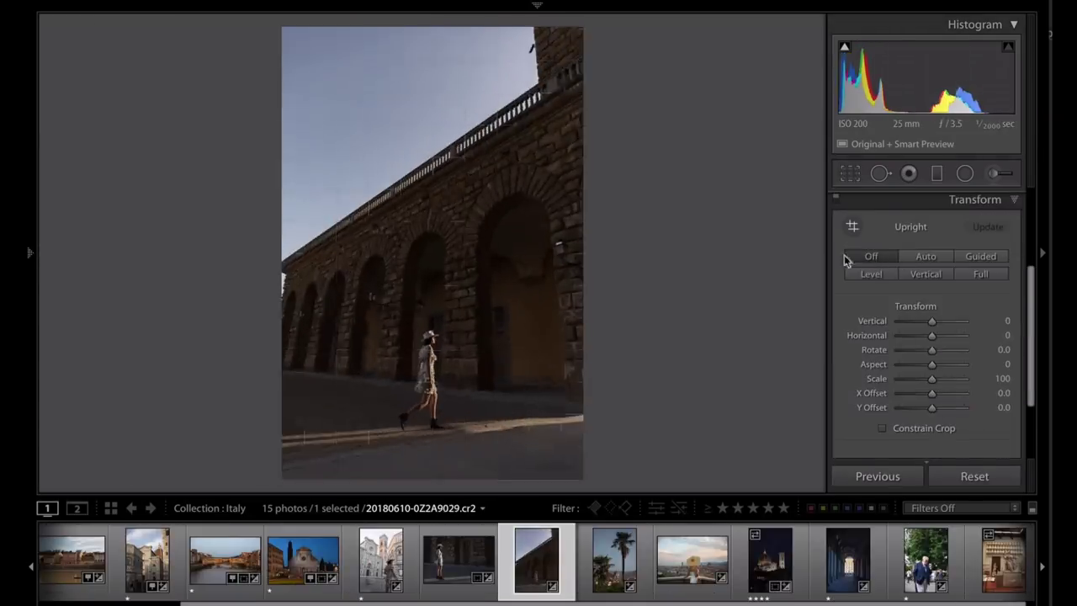
{"action": "key", "text": "Return"}
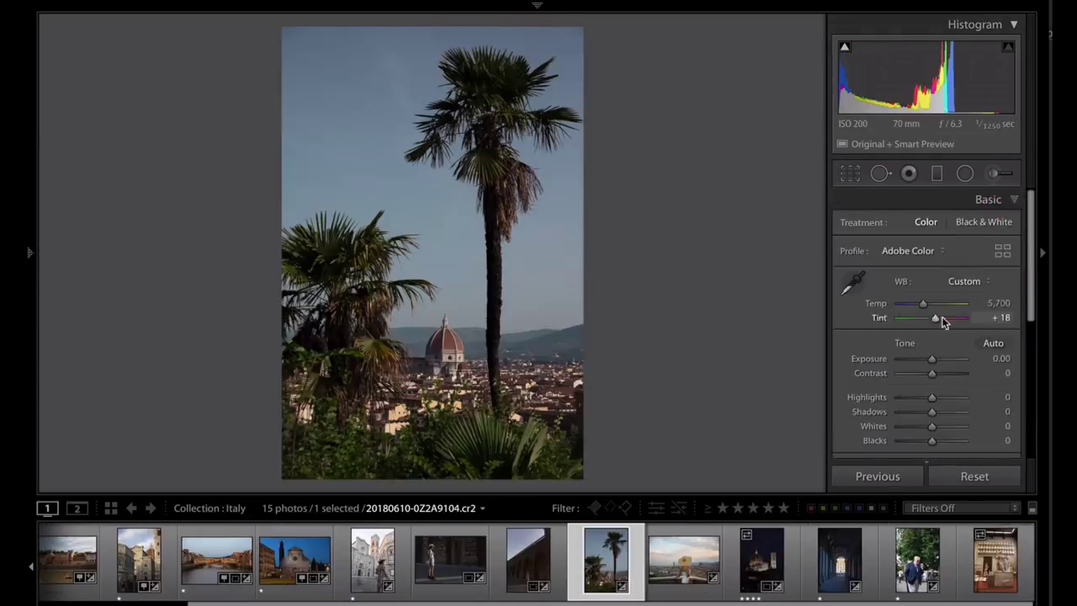
{"action": "key", "text": "Return"}
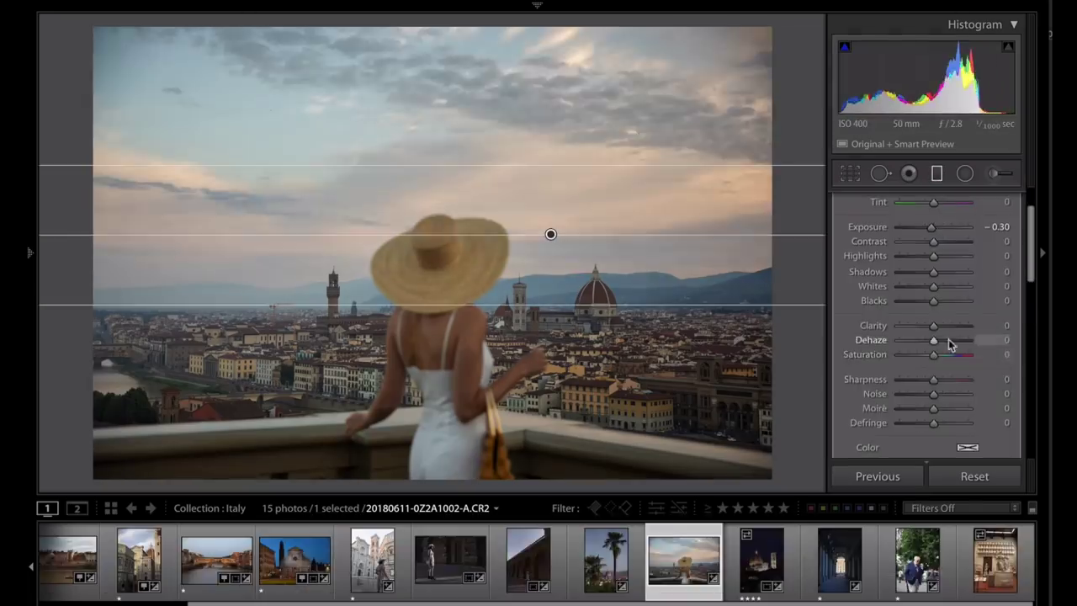
{"action": "left_click", "coordinate": [949, 345]}
{"action": "left_click", "coordinate": [962, 365]}
{"action": "left_click_drag", "start_coordinate": [903, 373], "coordinate": [937, 381]}
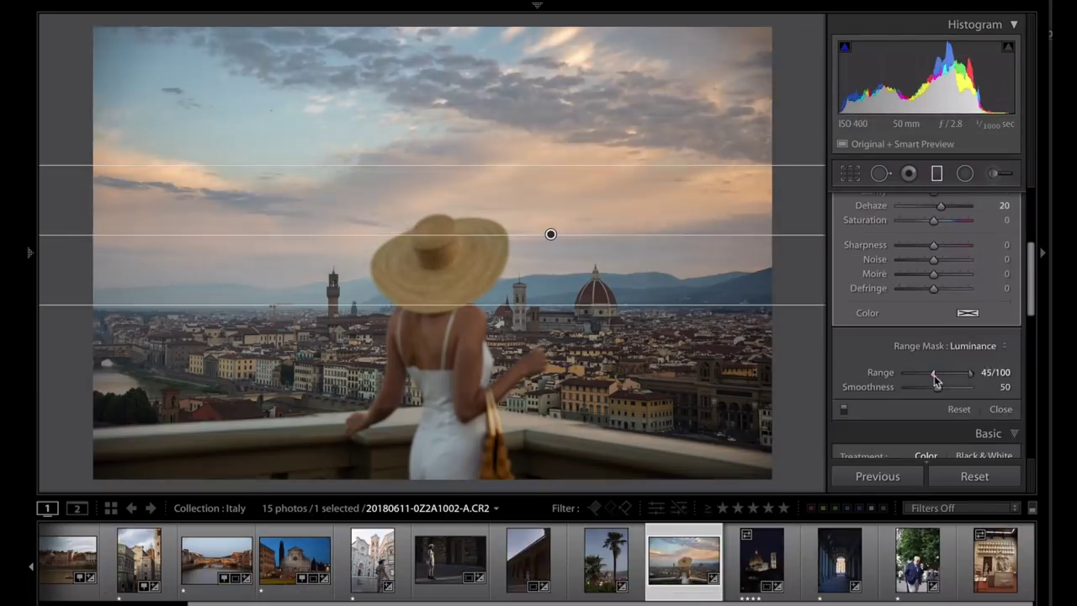
{"action": "key", "text": "Up"}
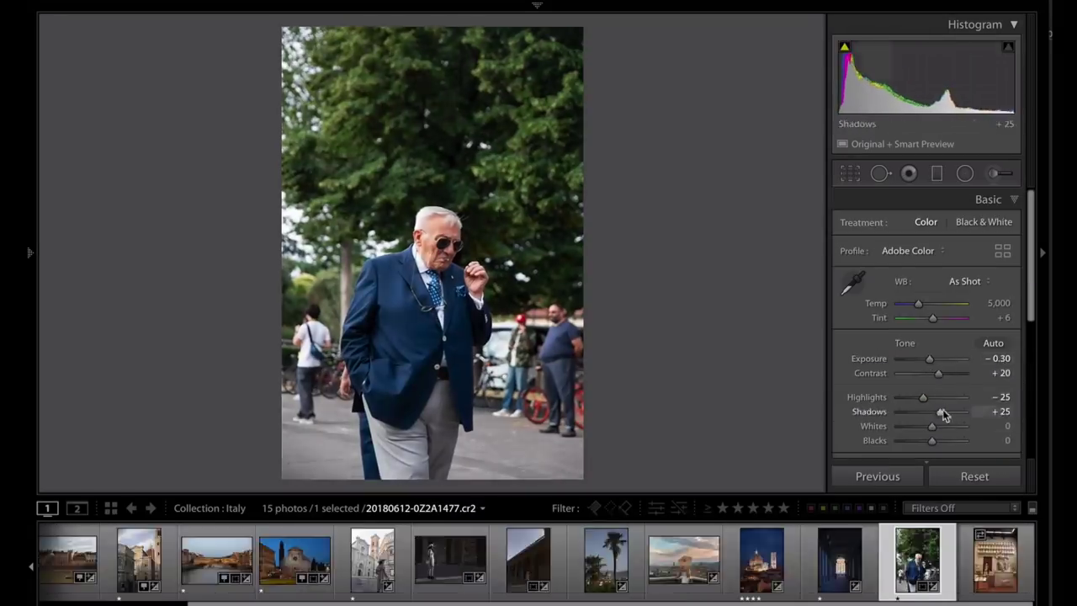
- Undo the settings reset
{"action": "key", "text": "super+z"}
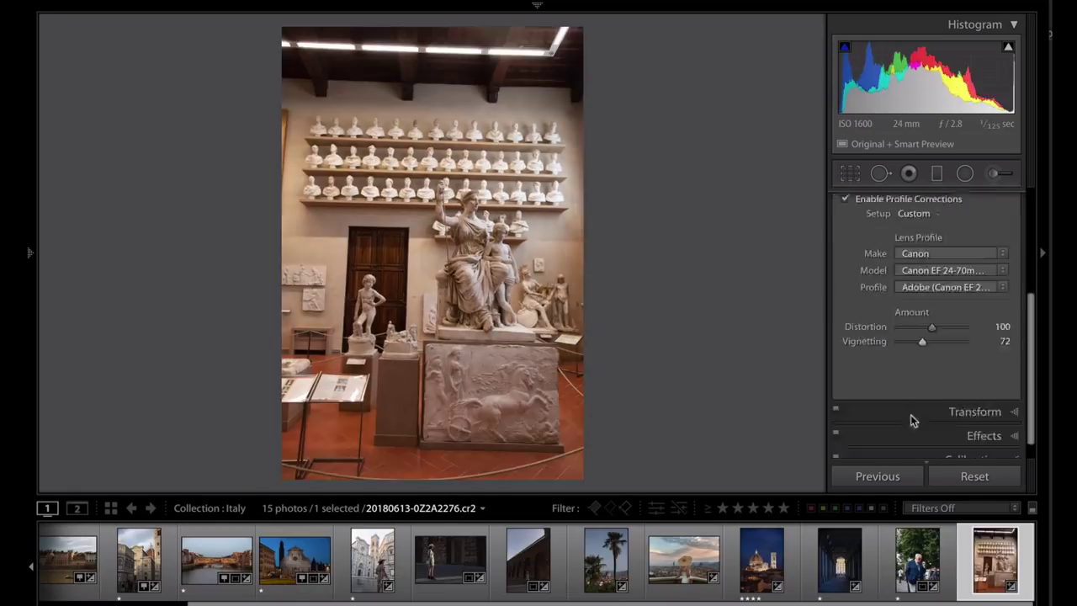